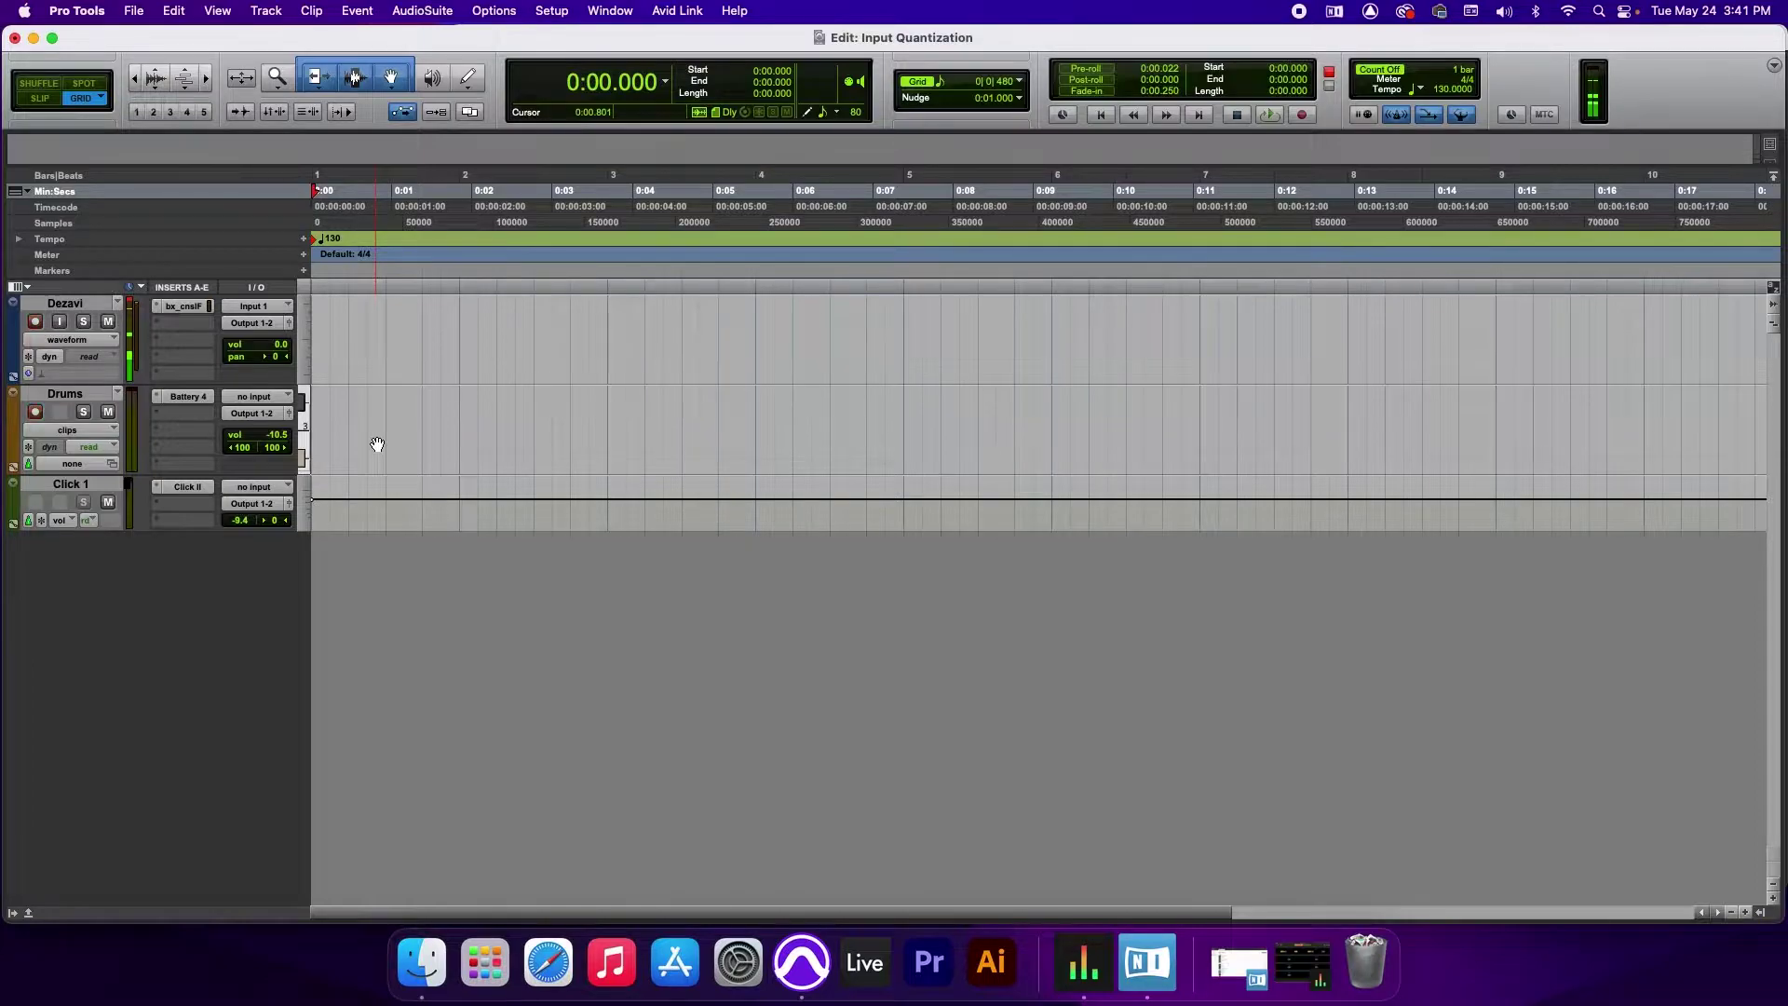
- Open and close the Battery drum instrument on the Drums track, then bring up the Event menu
{"action": "left_click", "coordinate": [175, 398]}
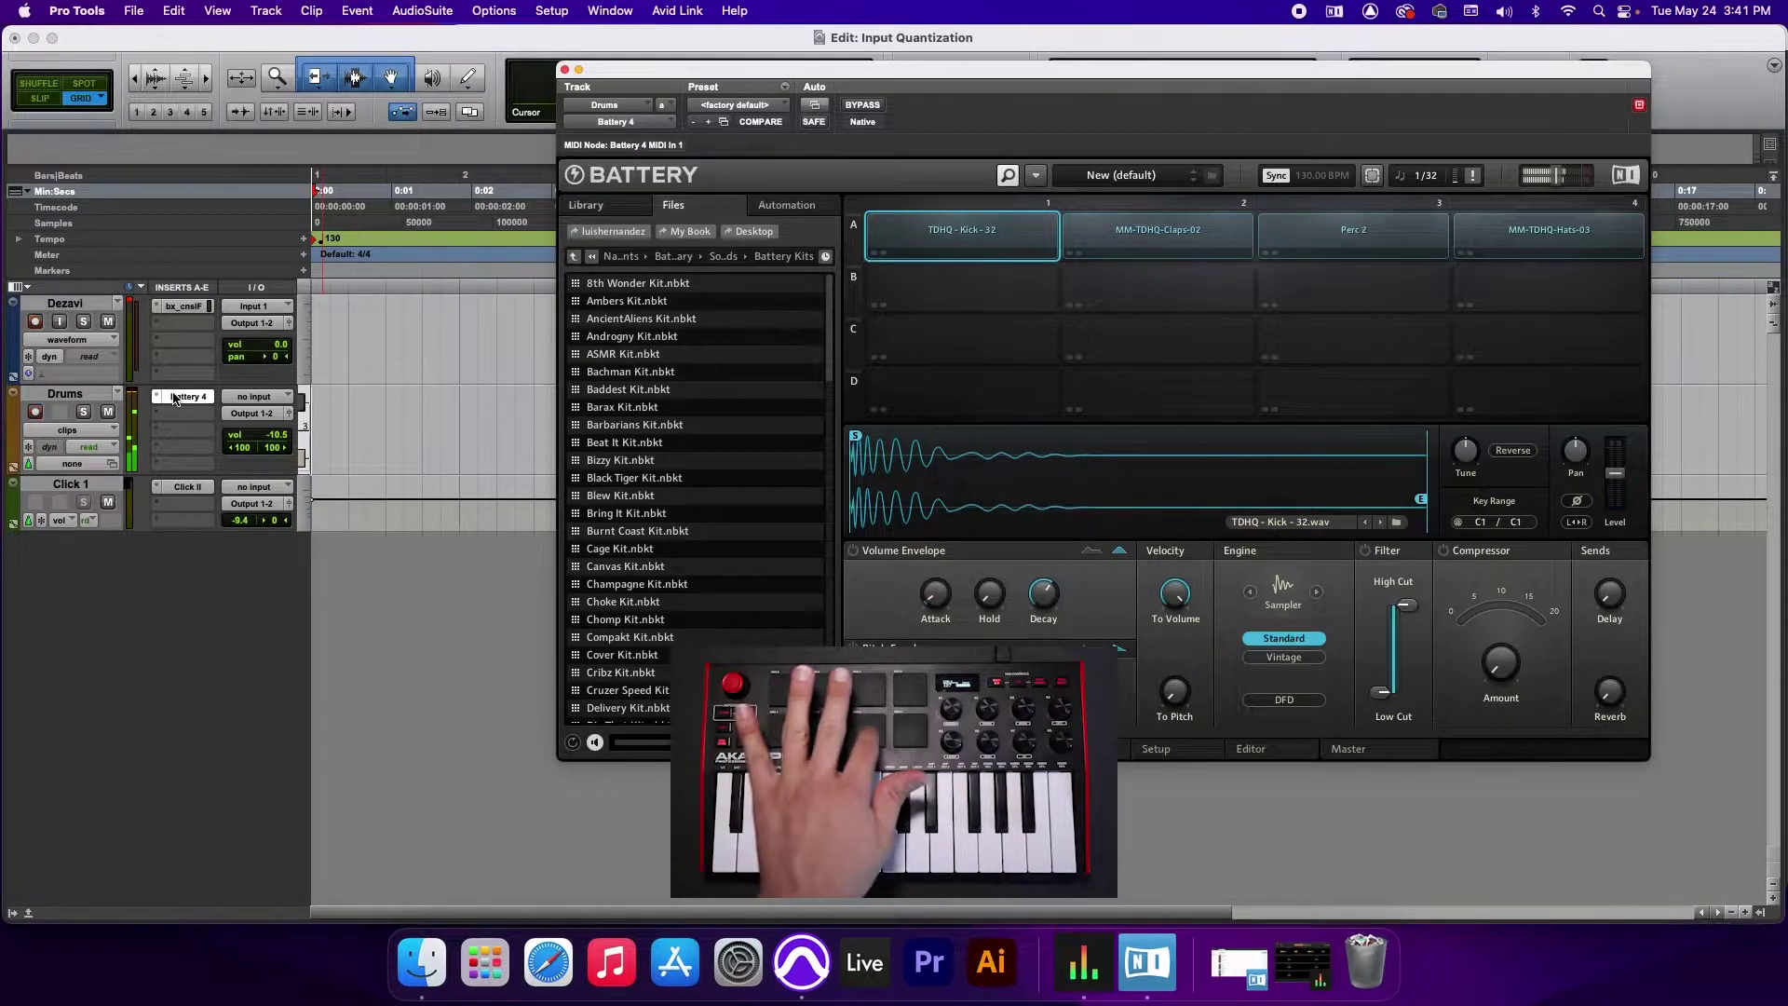
{"action": "left_click", "coordinate": [564, 71]}
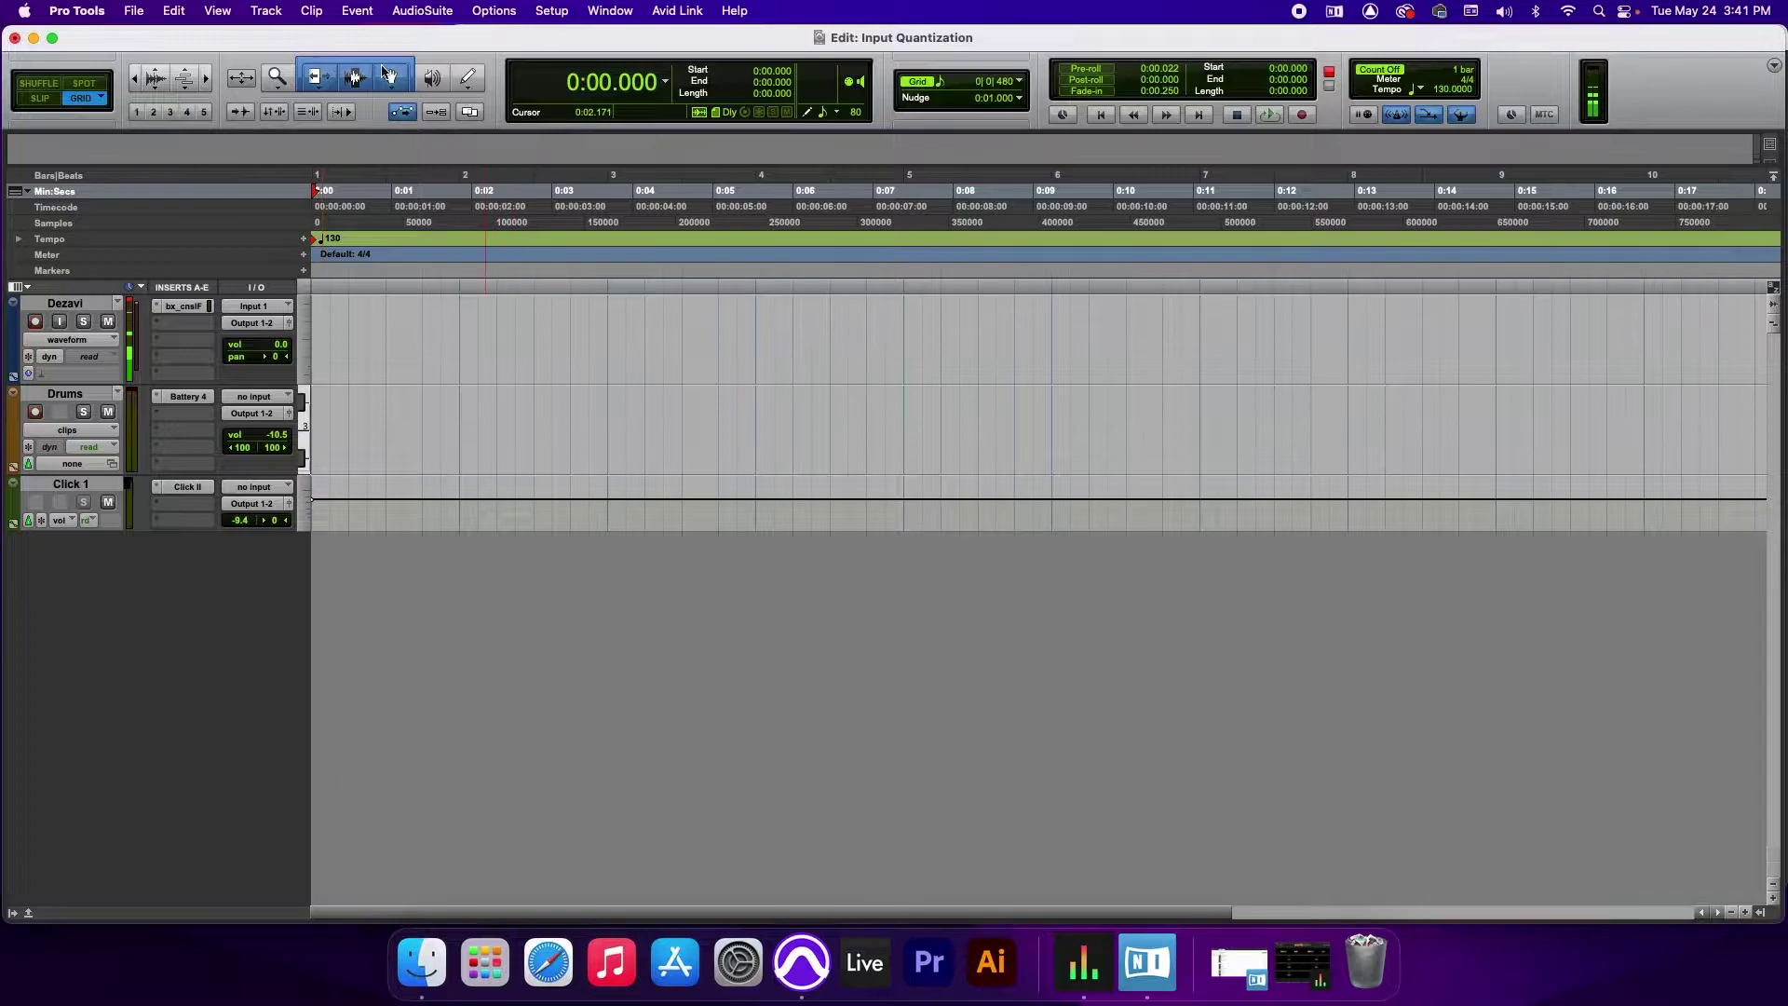
{"action": "left_click", "coordinate": [357, 12]}
- Turn on Enable Input Quantize with the 1/8 note grid kept, then close the Input Quantize window
{"action": "mouse_move", "coordinate": [447, 80]}
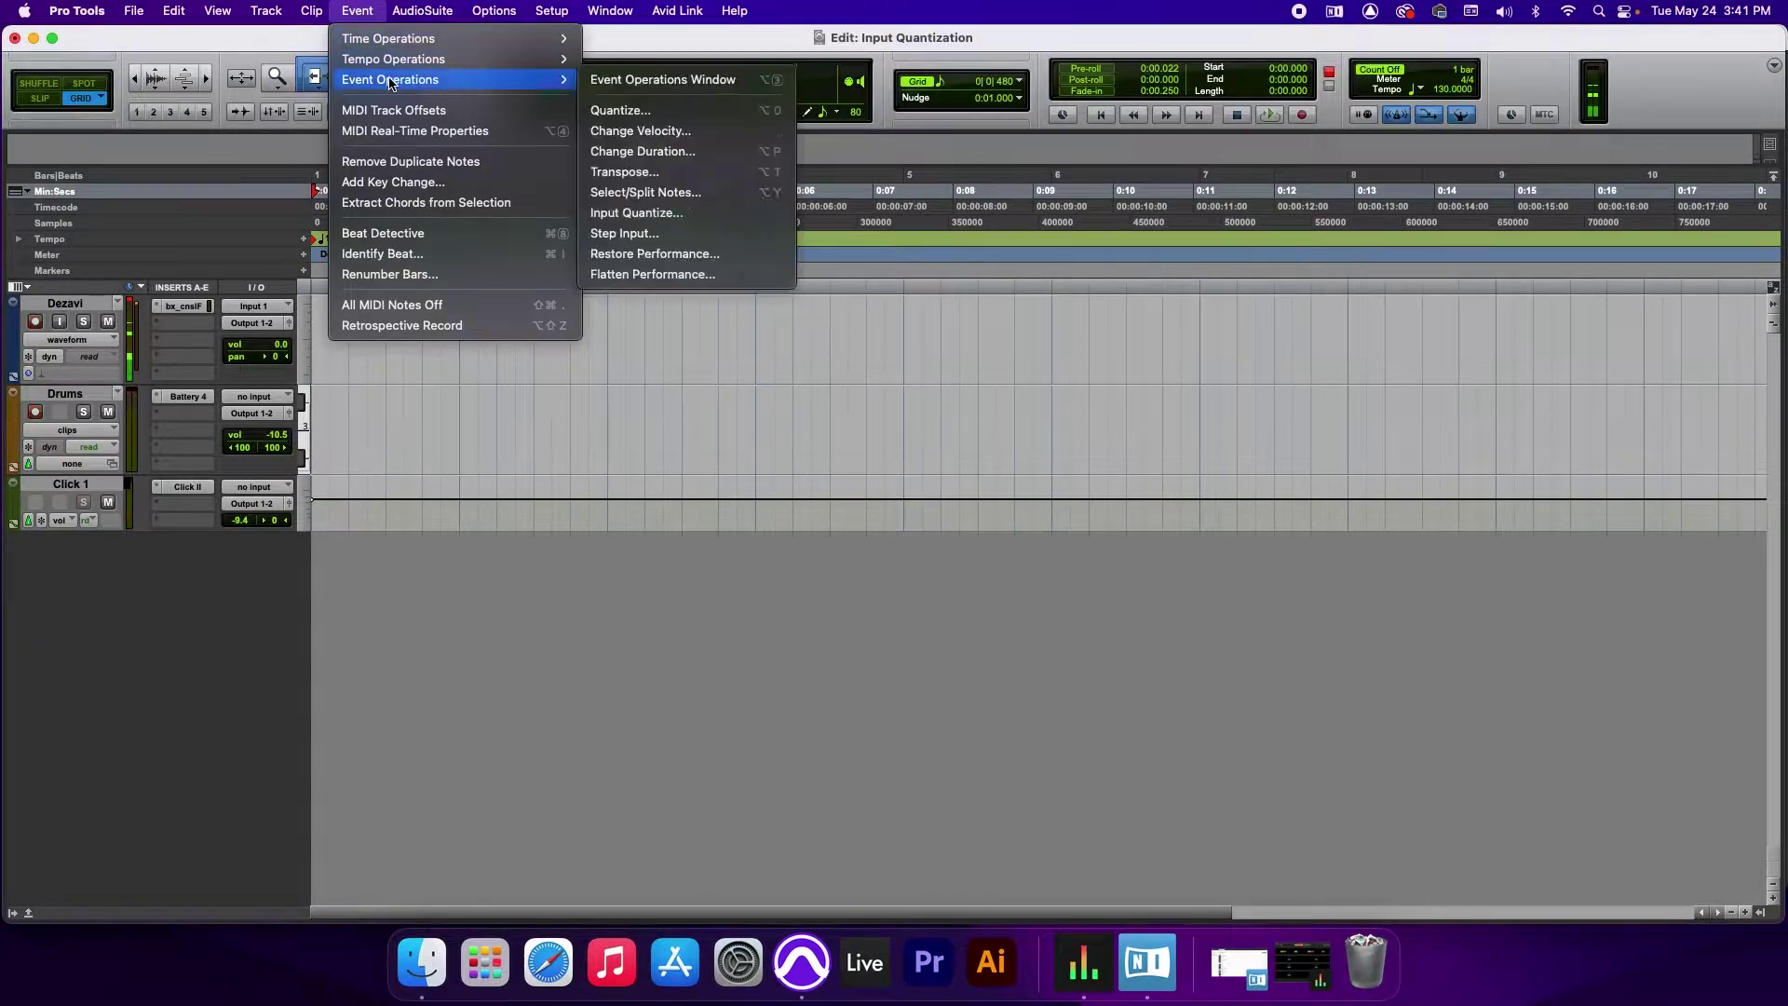
{"action": "left_click", "coordinate": [681, 217]}
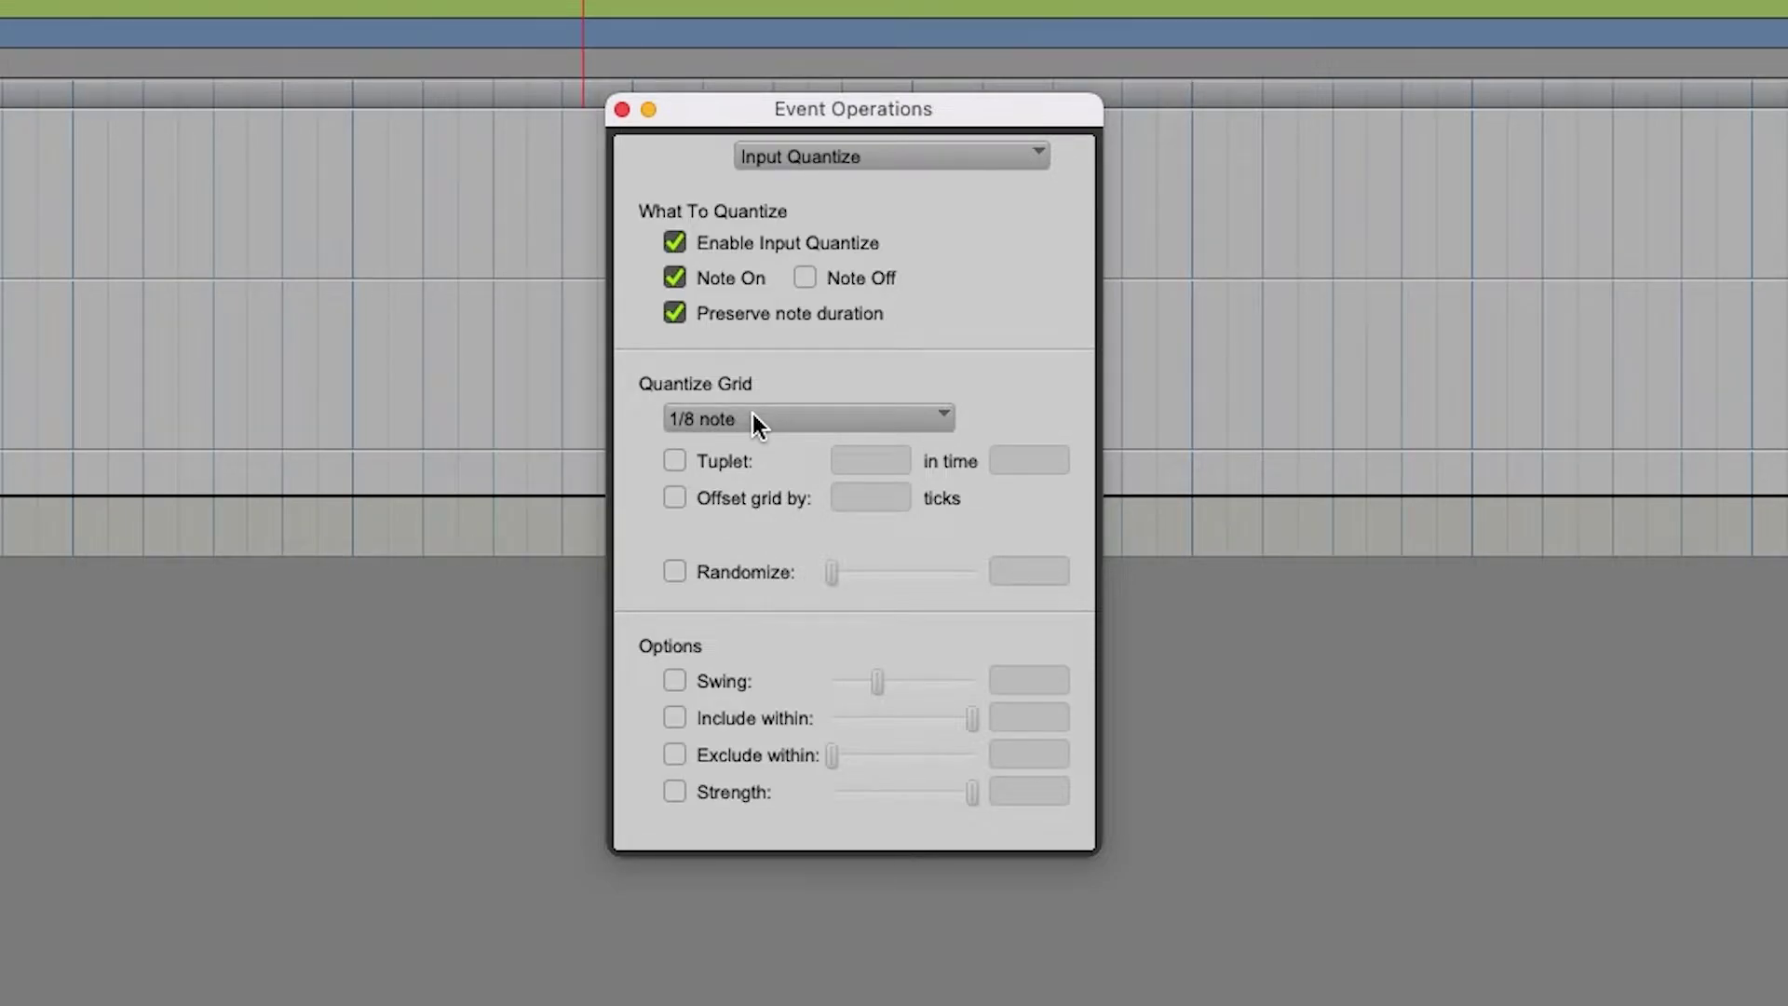
{"action": "left_click", "coordinate": [756, 421]}
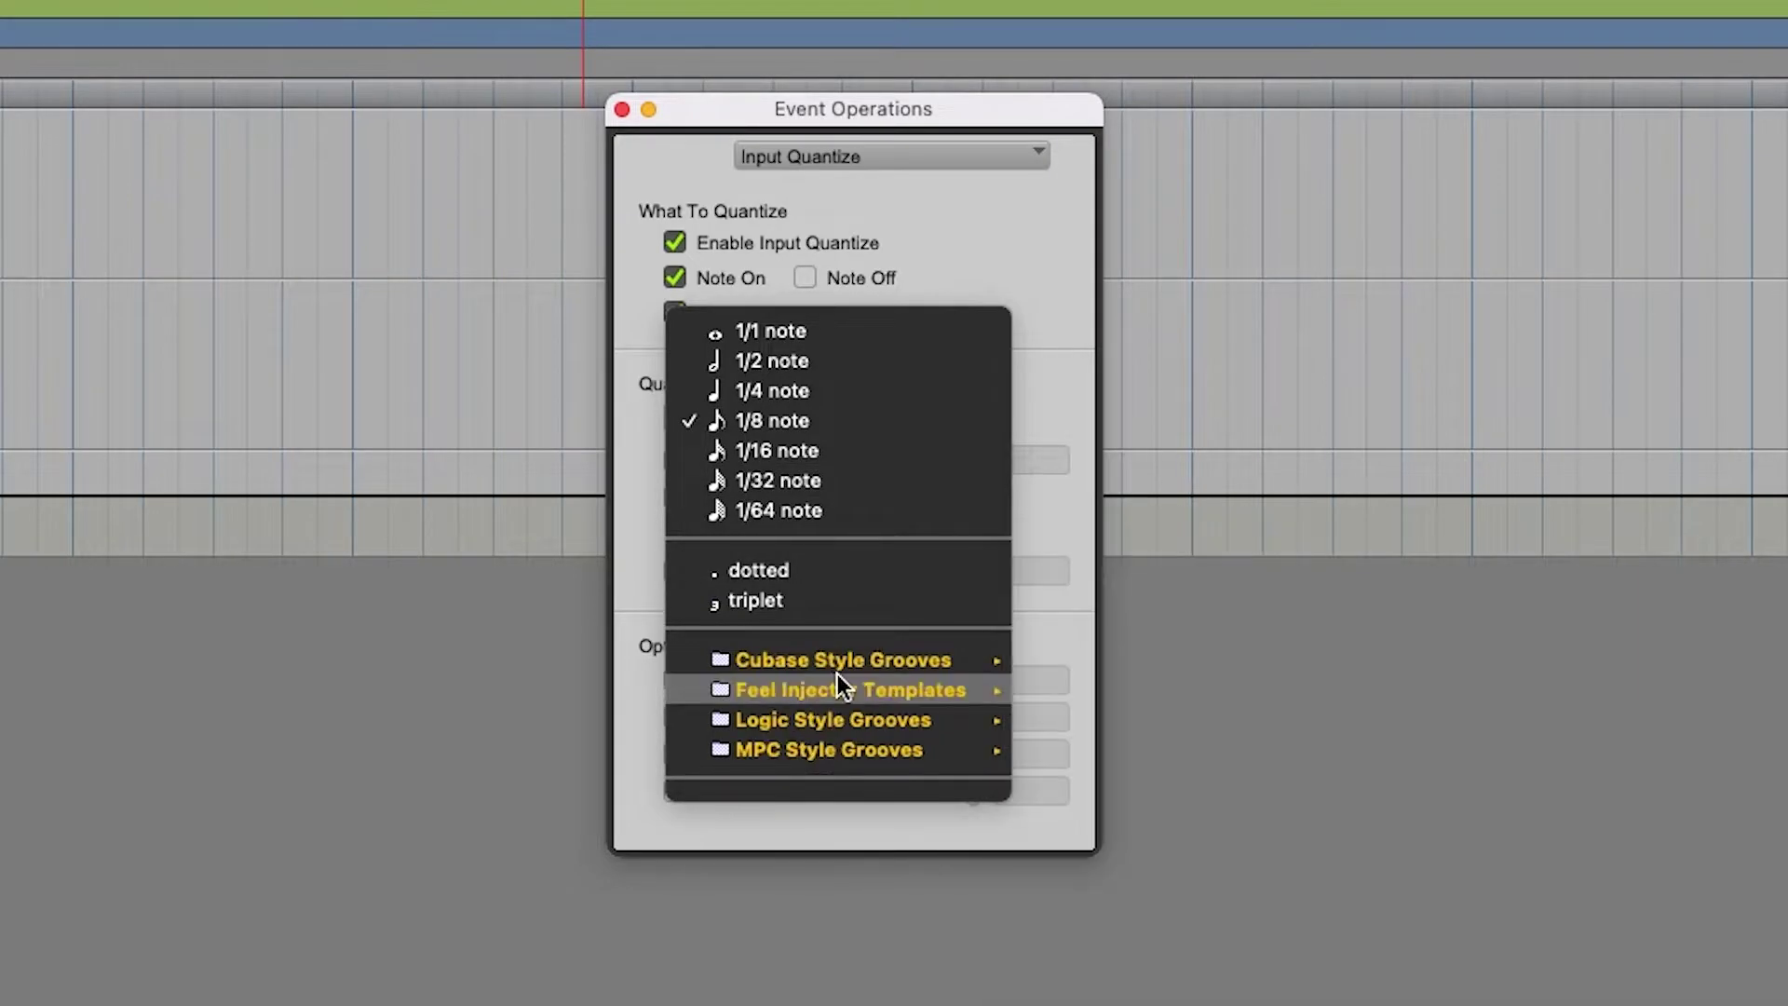
{"action": "mouse_move", "coordinate": [887, 716]}
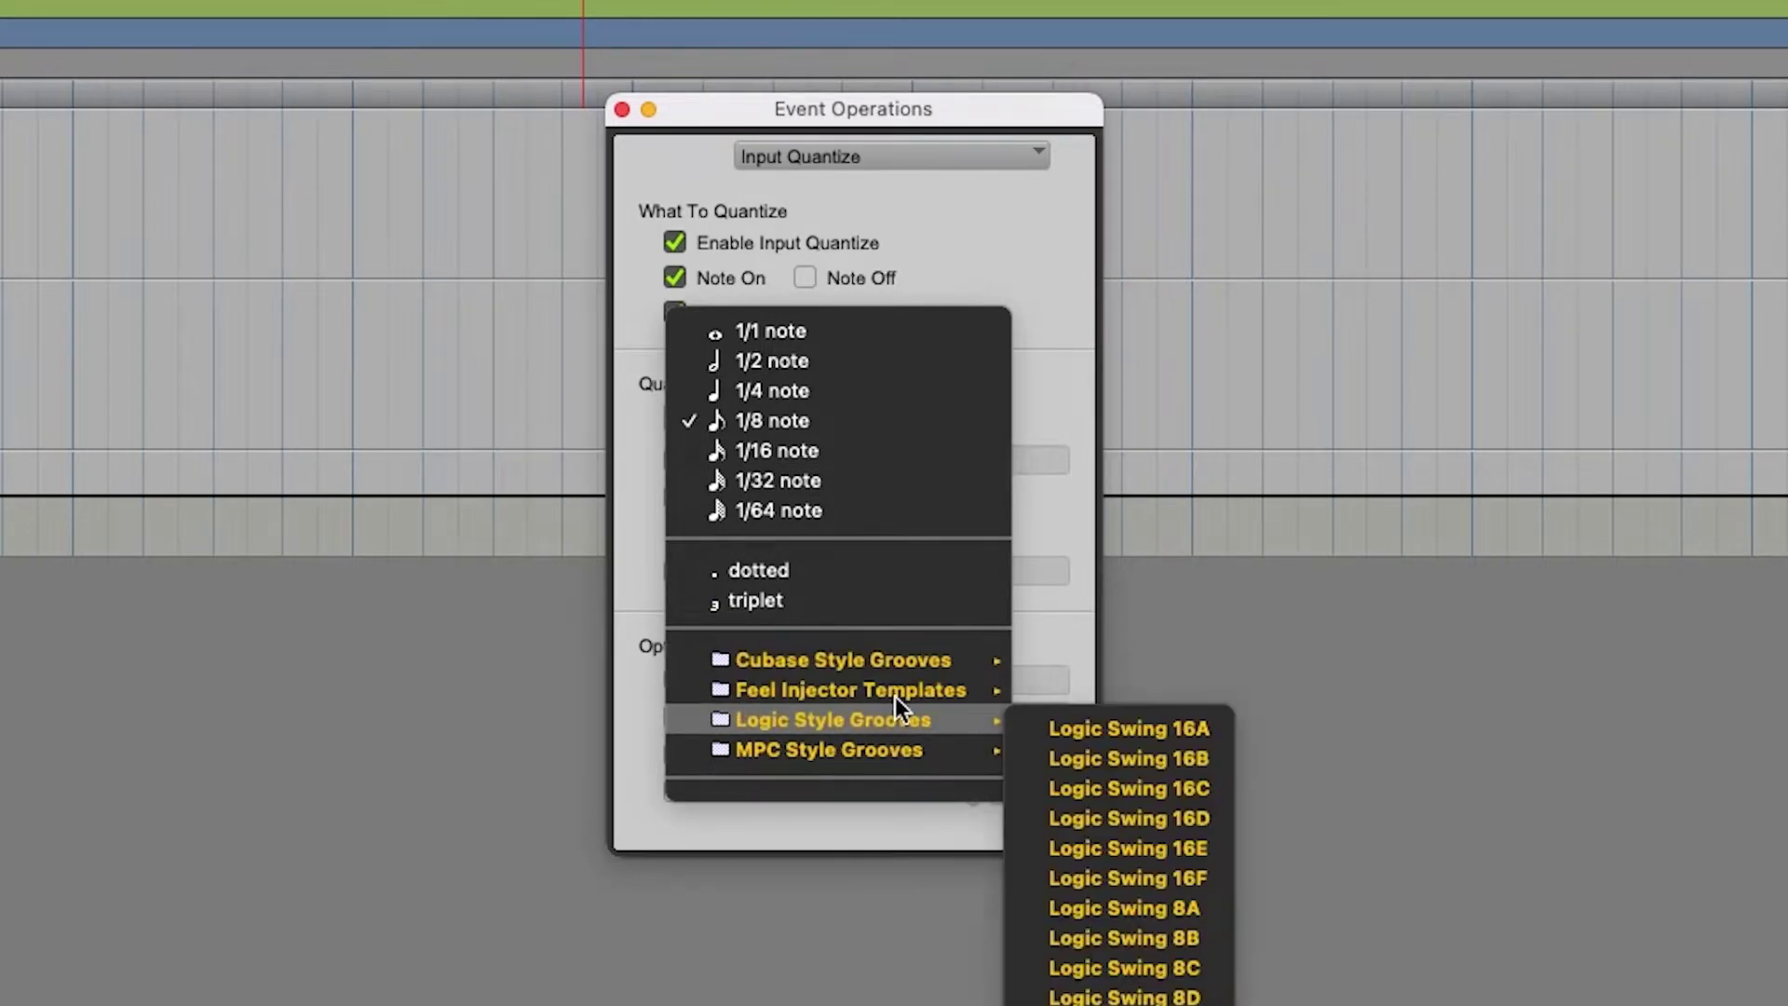
{"action": "left_click", "coordinate": [943, 208]}
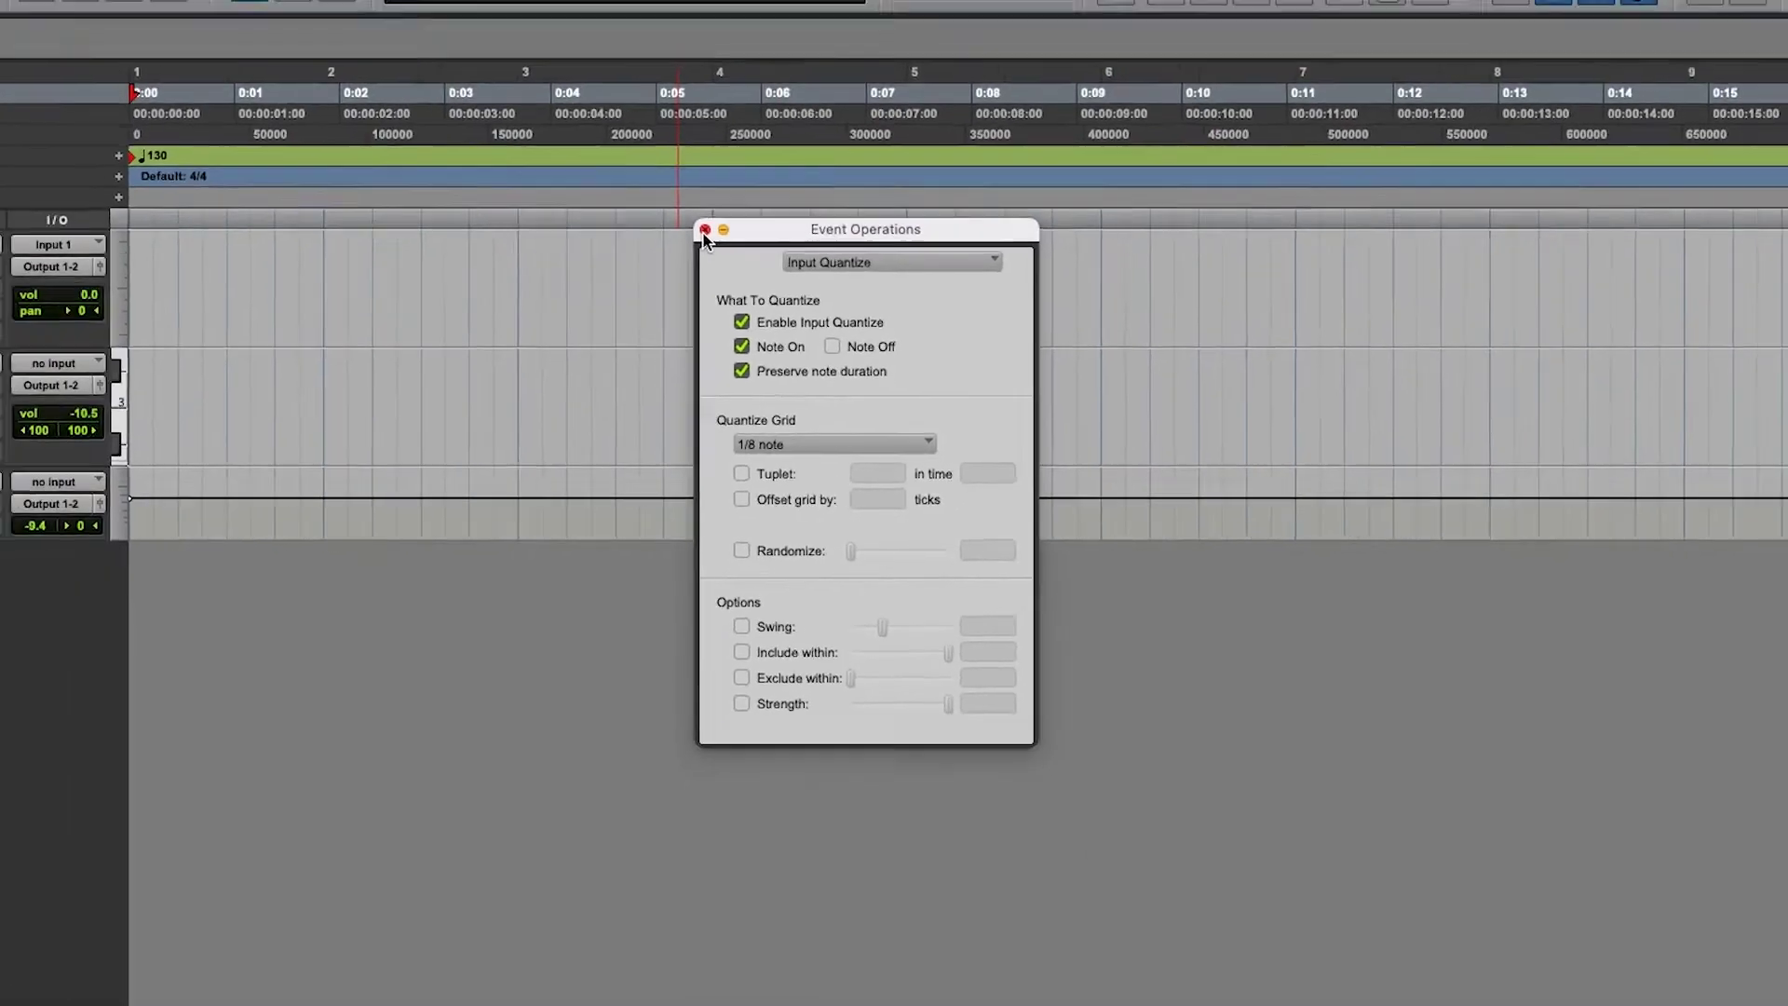
{"action": "left_click", "coordinate": [622, 109]}
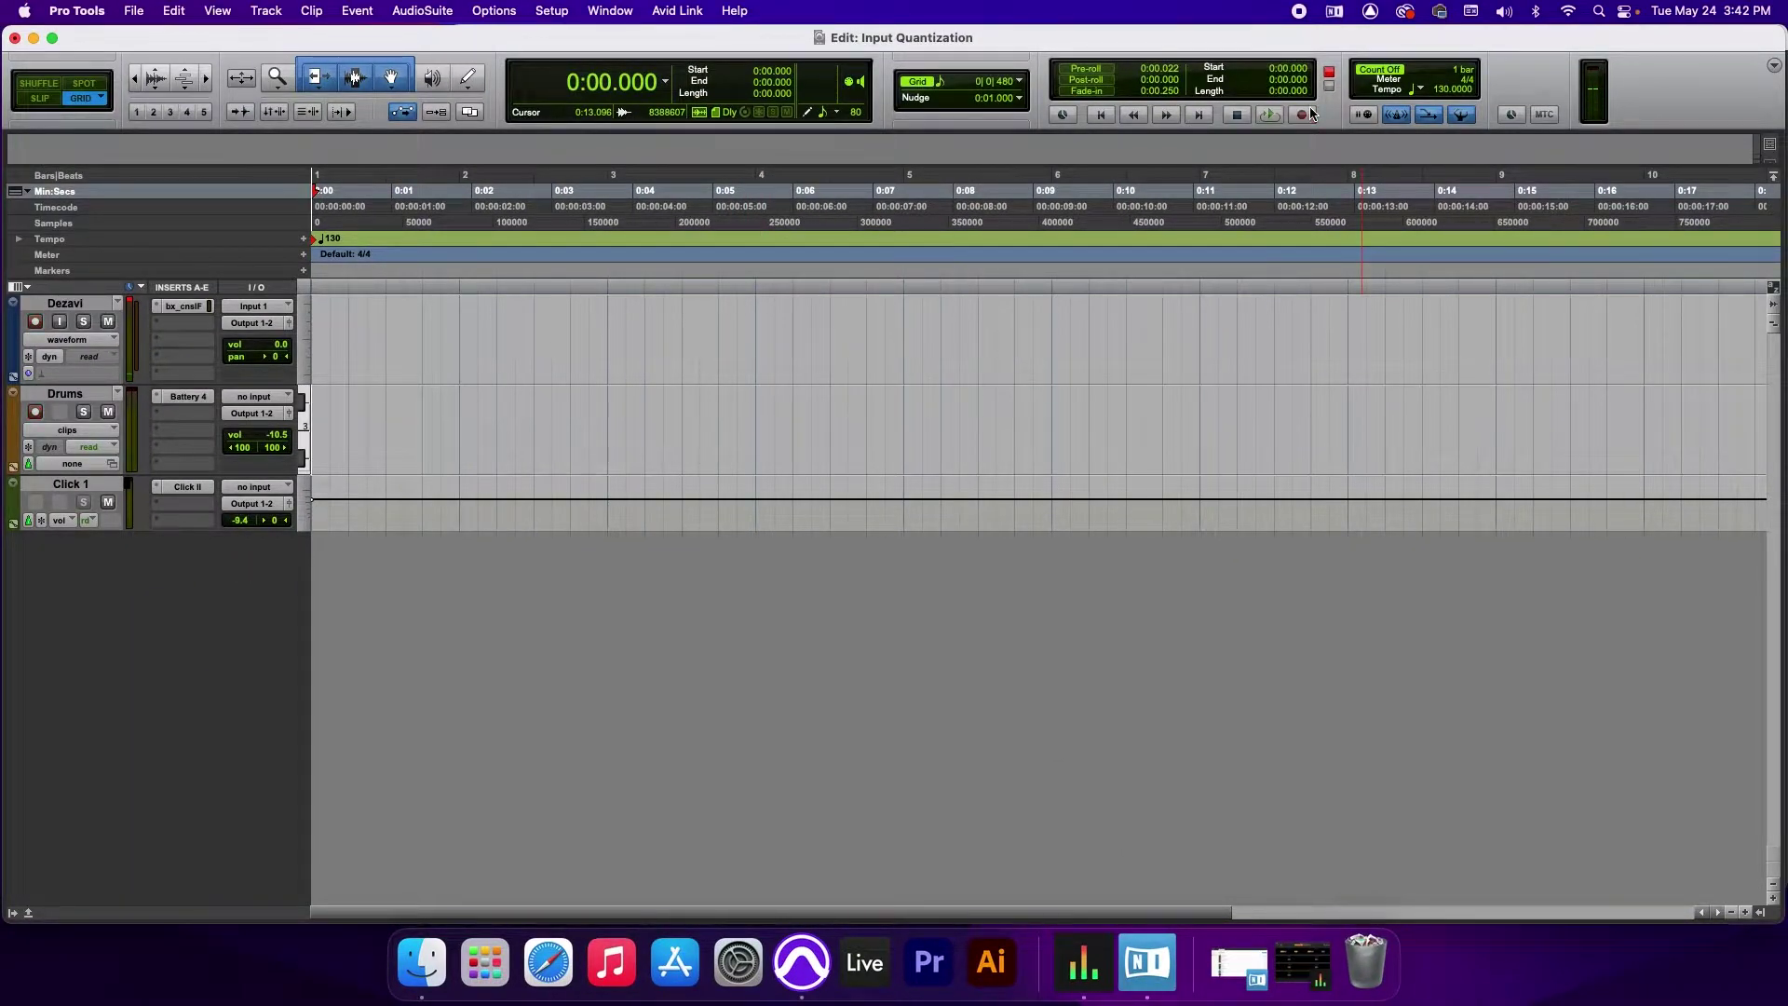
- Record the quantized Drums-25 take, delete the Dezavi_18 clip, and play the drums back
{"action": "key", "text": "space"}
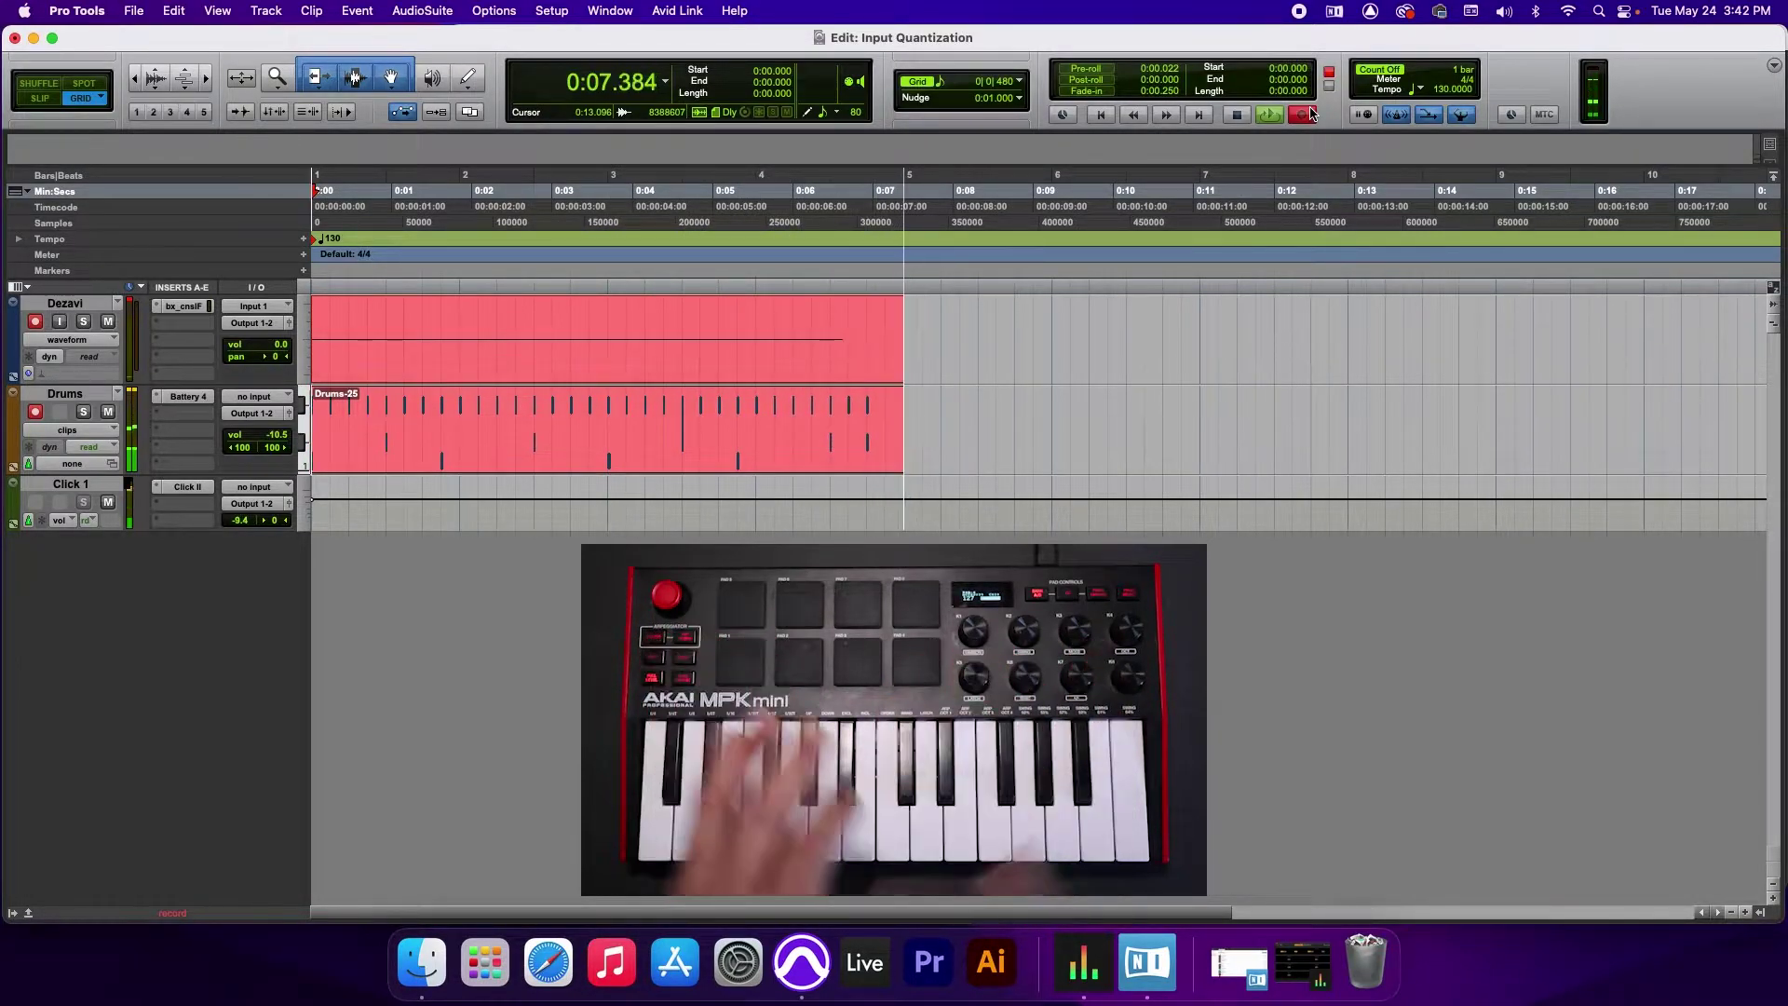
{"action": "key", "text": "space"}
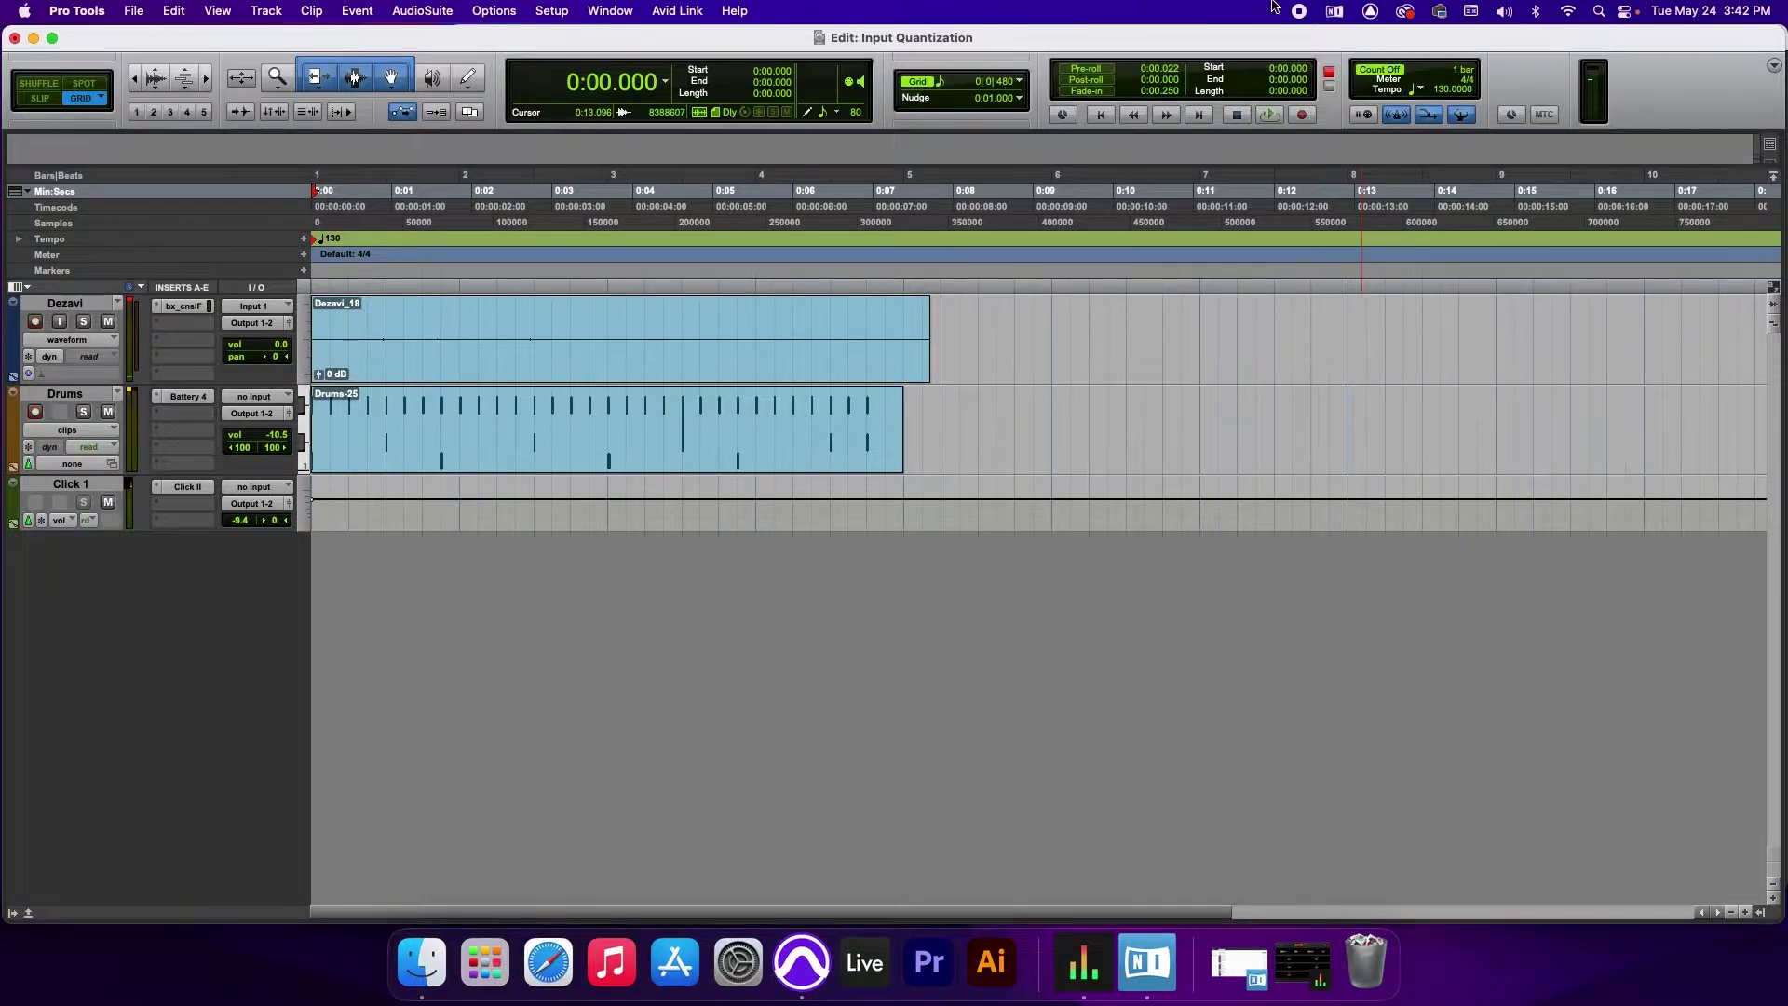
{"action": "left_click", "coordinate": [784, 361]}
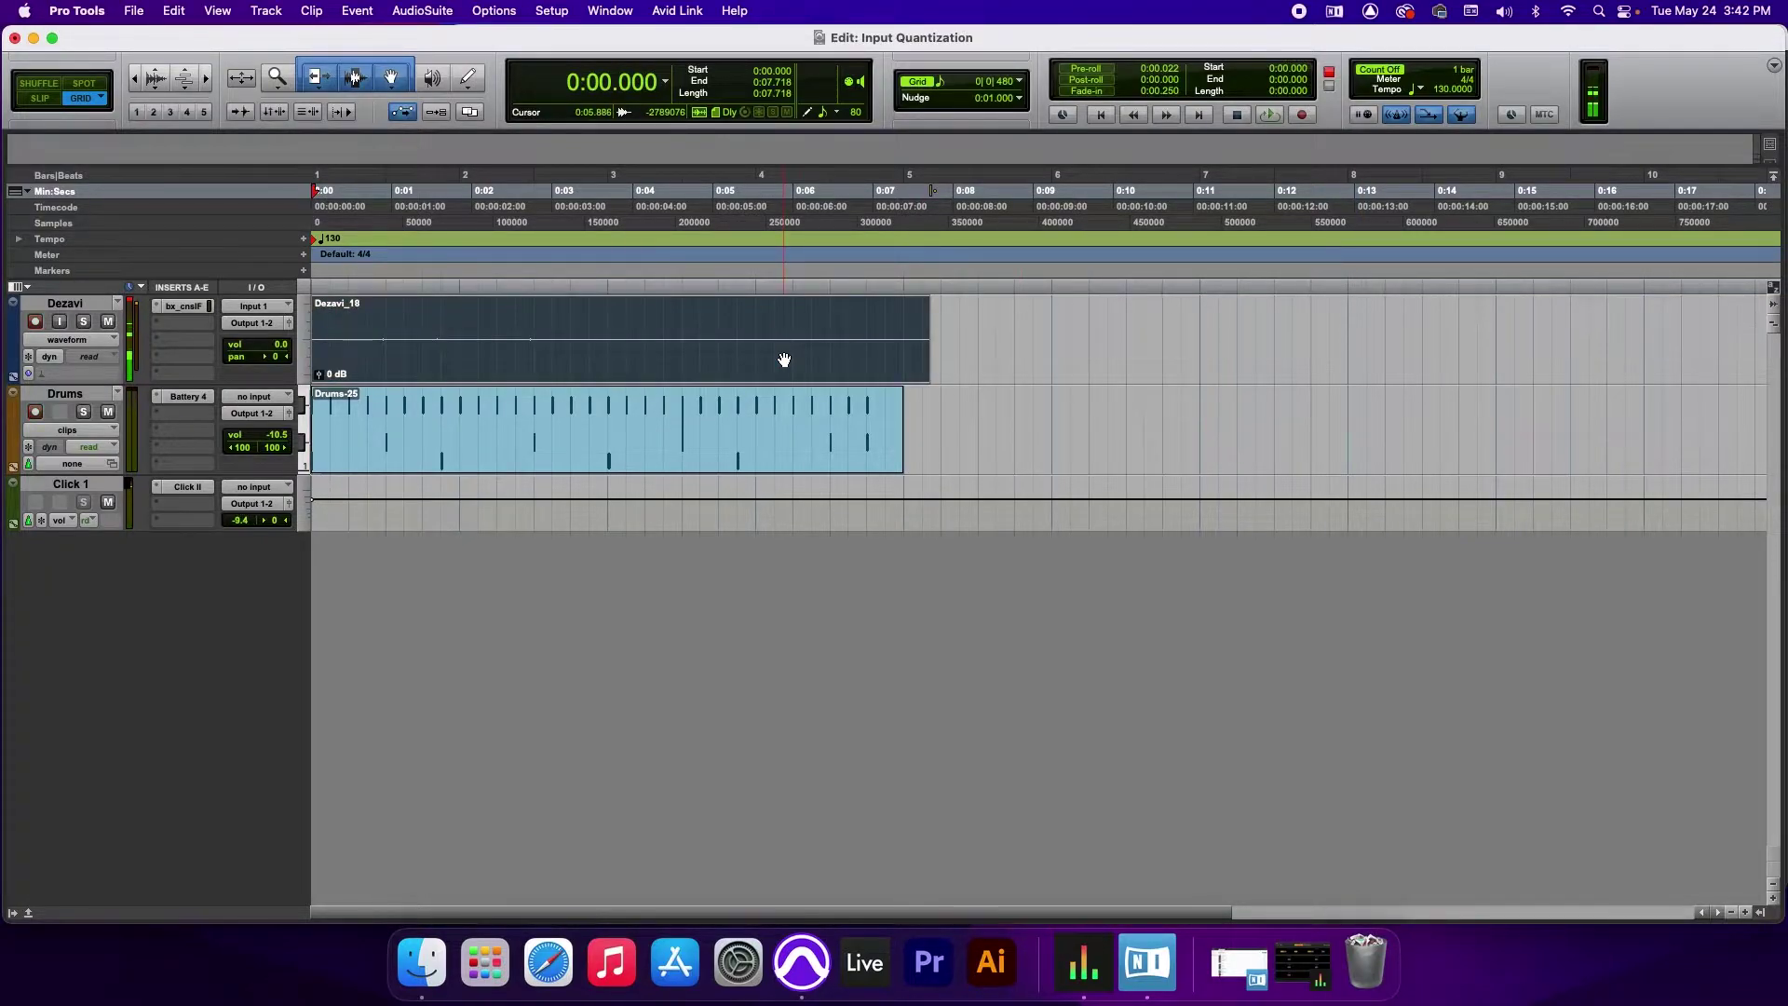
{"action": "key", "text": "Delete"}
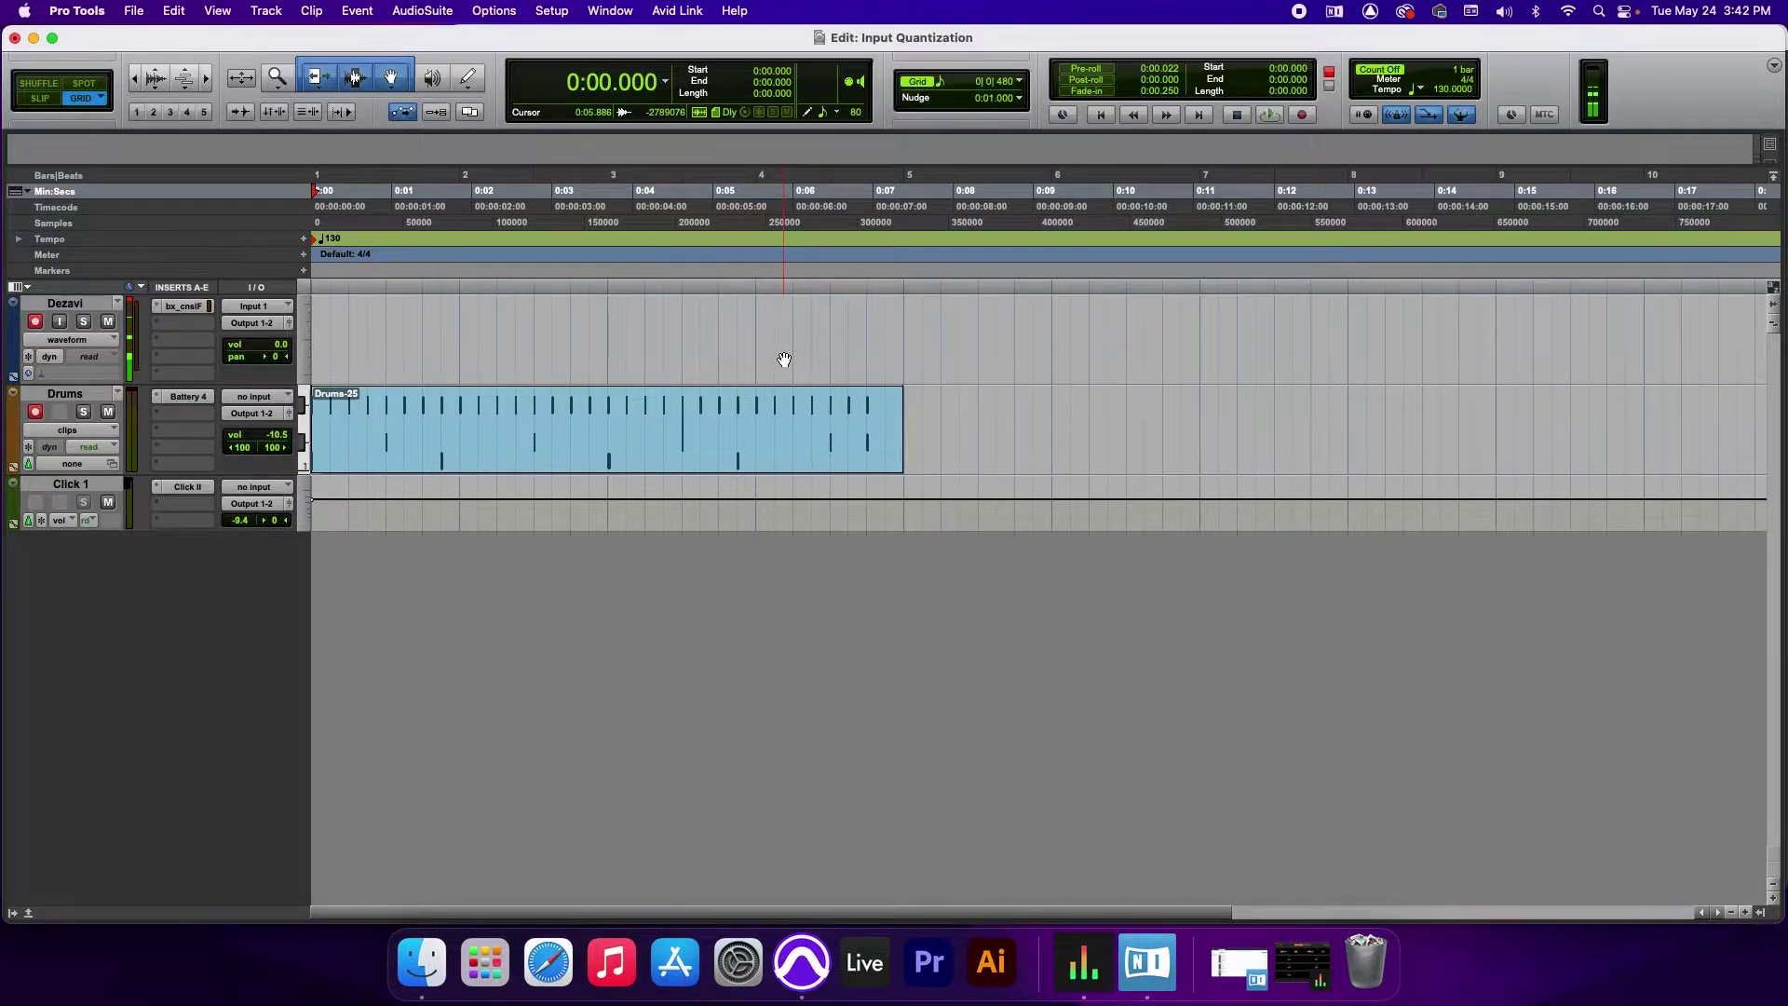
{"action": "key", "text": "space"}
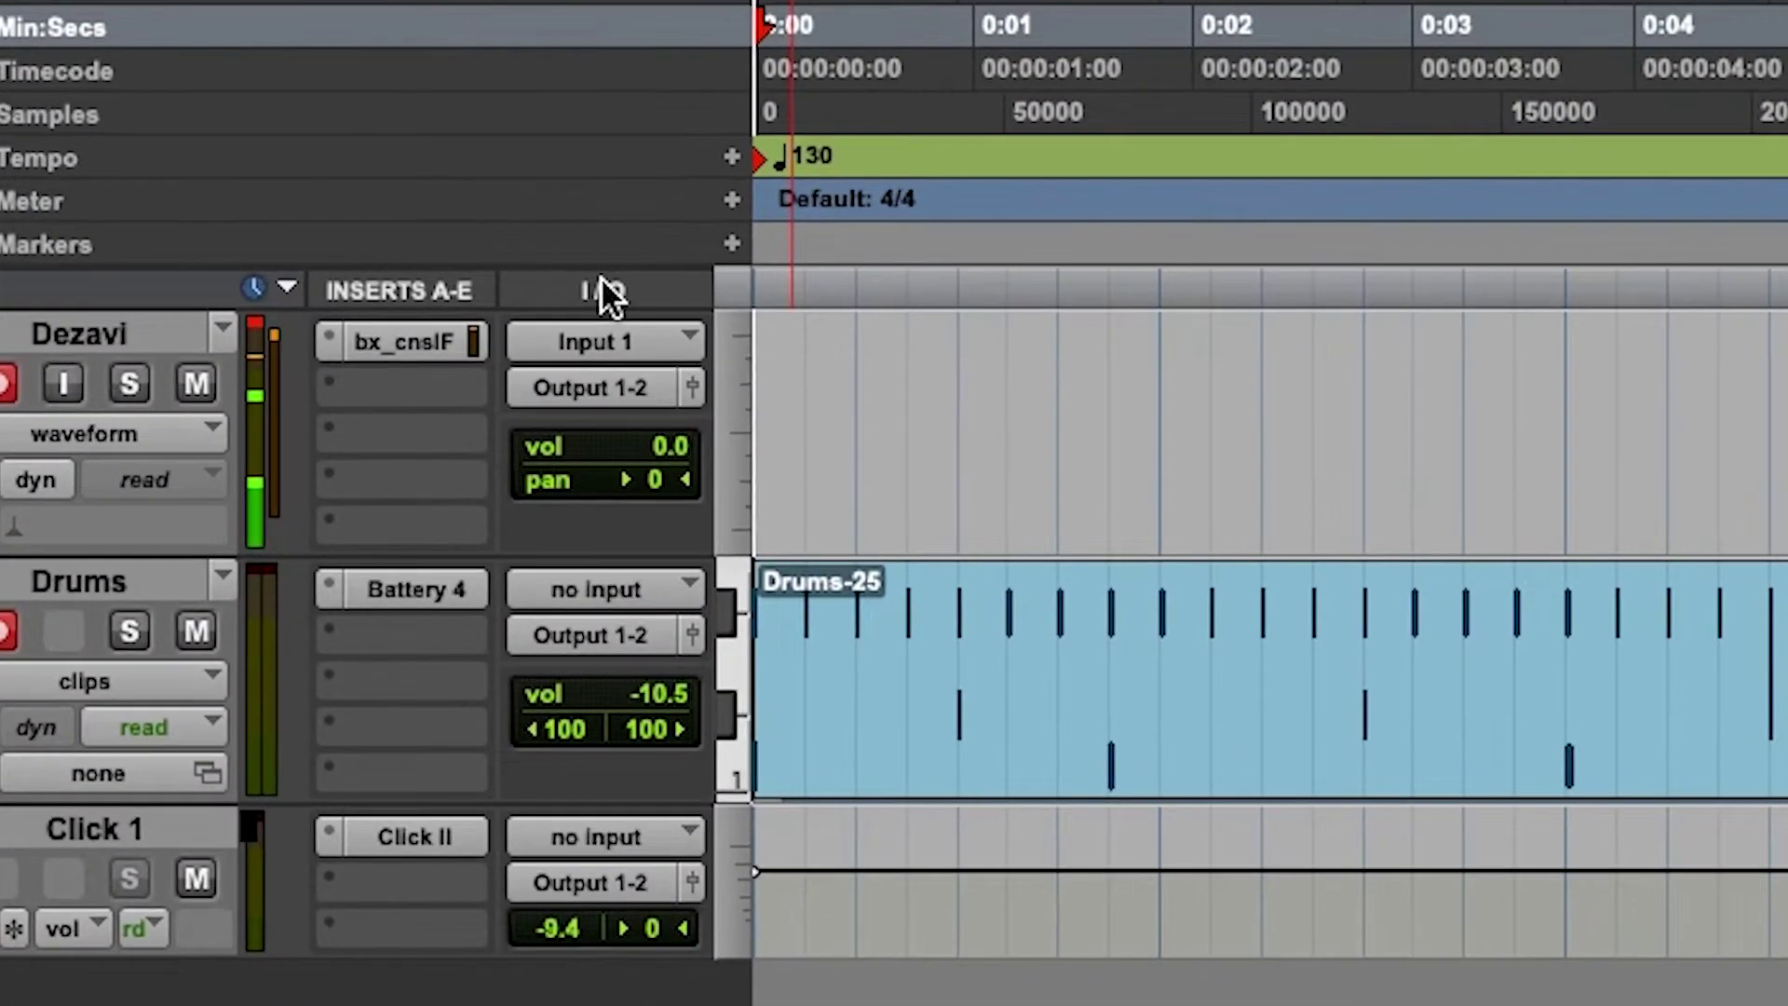
- Show the Real-Time Properties column and enable QUA on Drums at a 1/8 note grid
{"action": "right_click", "coordinate": [485, 292]}
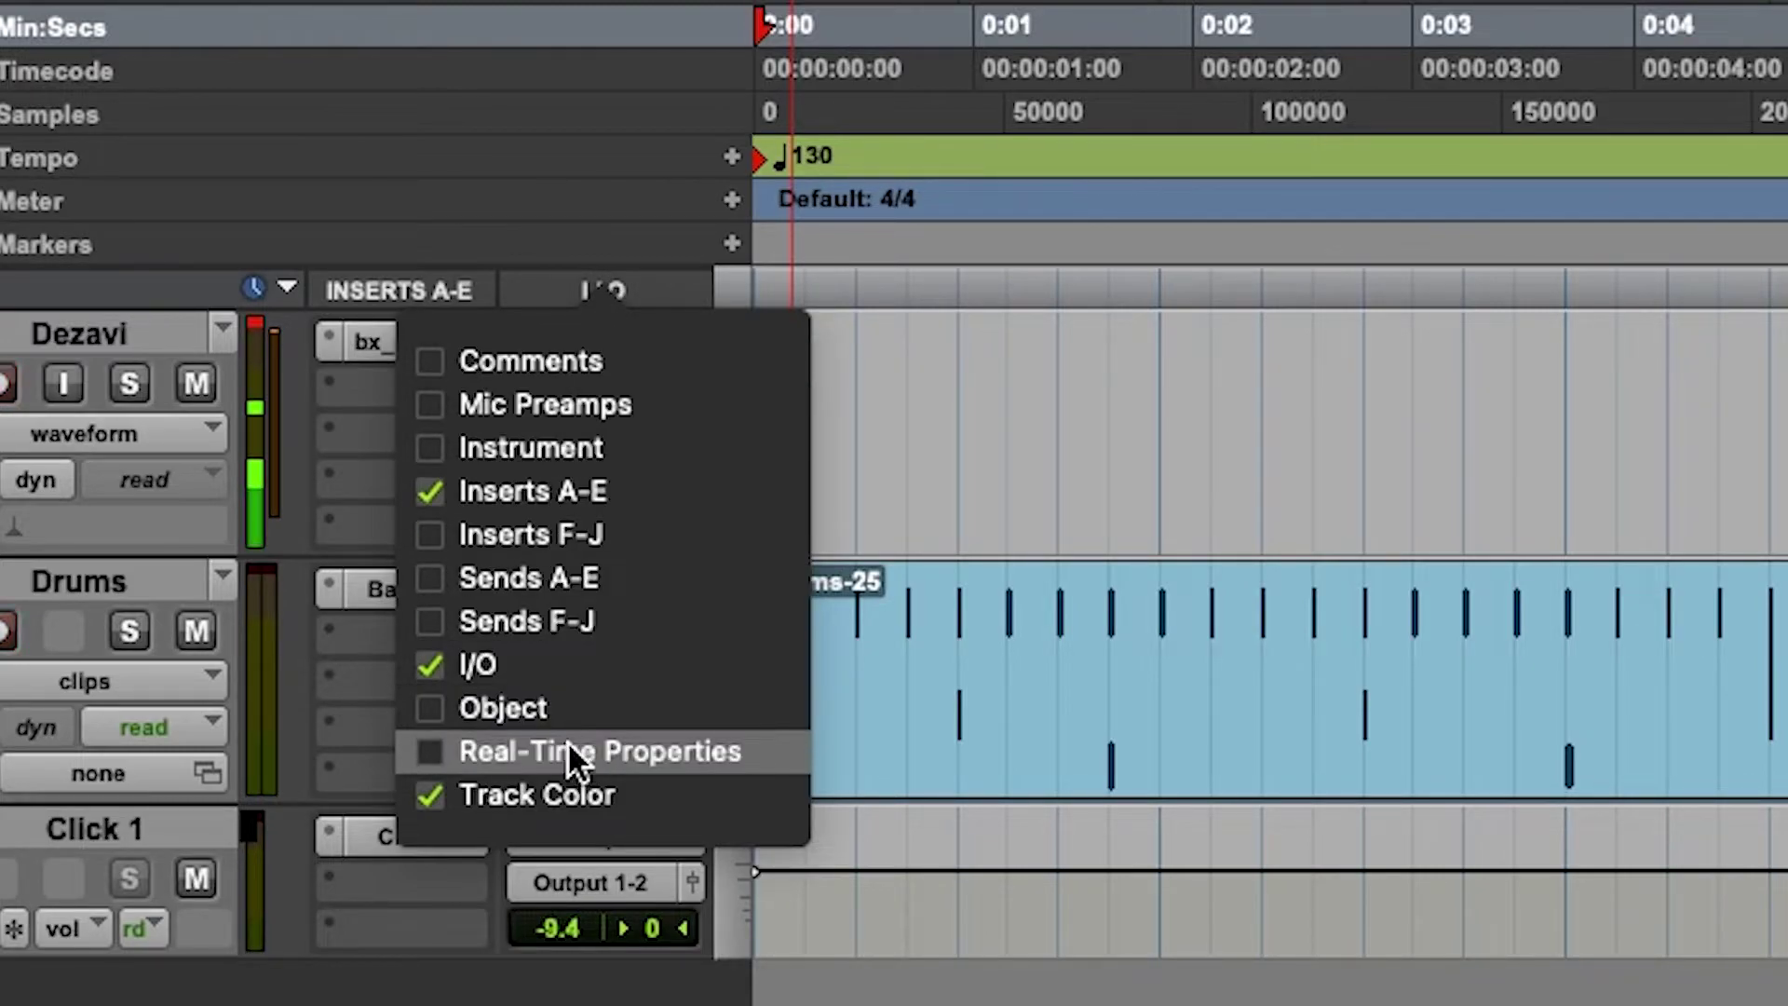
{"action": "left_click", "coordinate": [425, 753]}
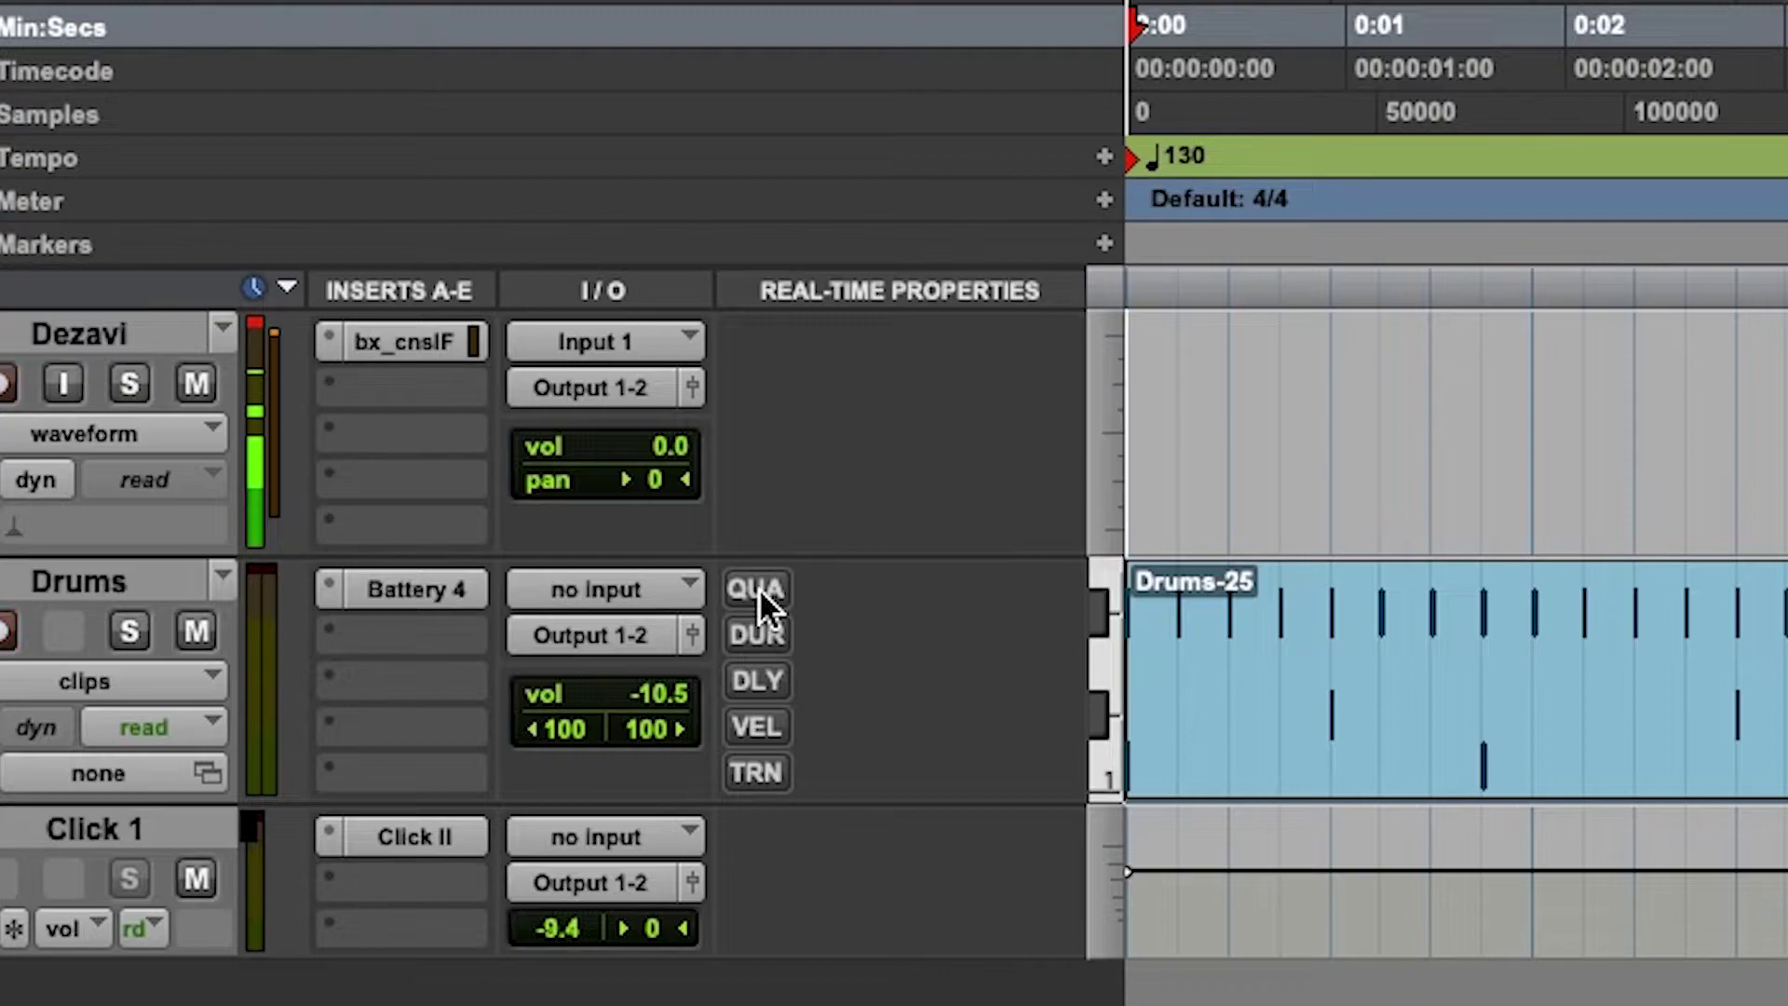
{"action": "left_click", "coordinate": [762, 592]}
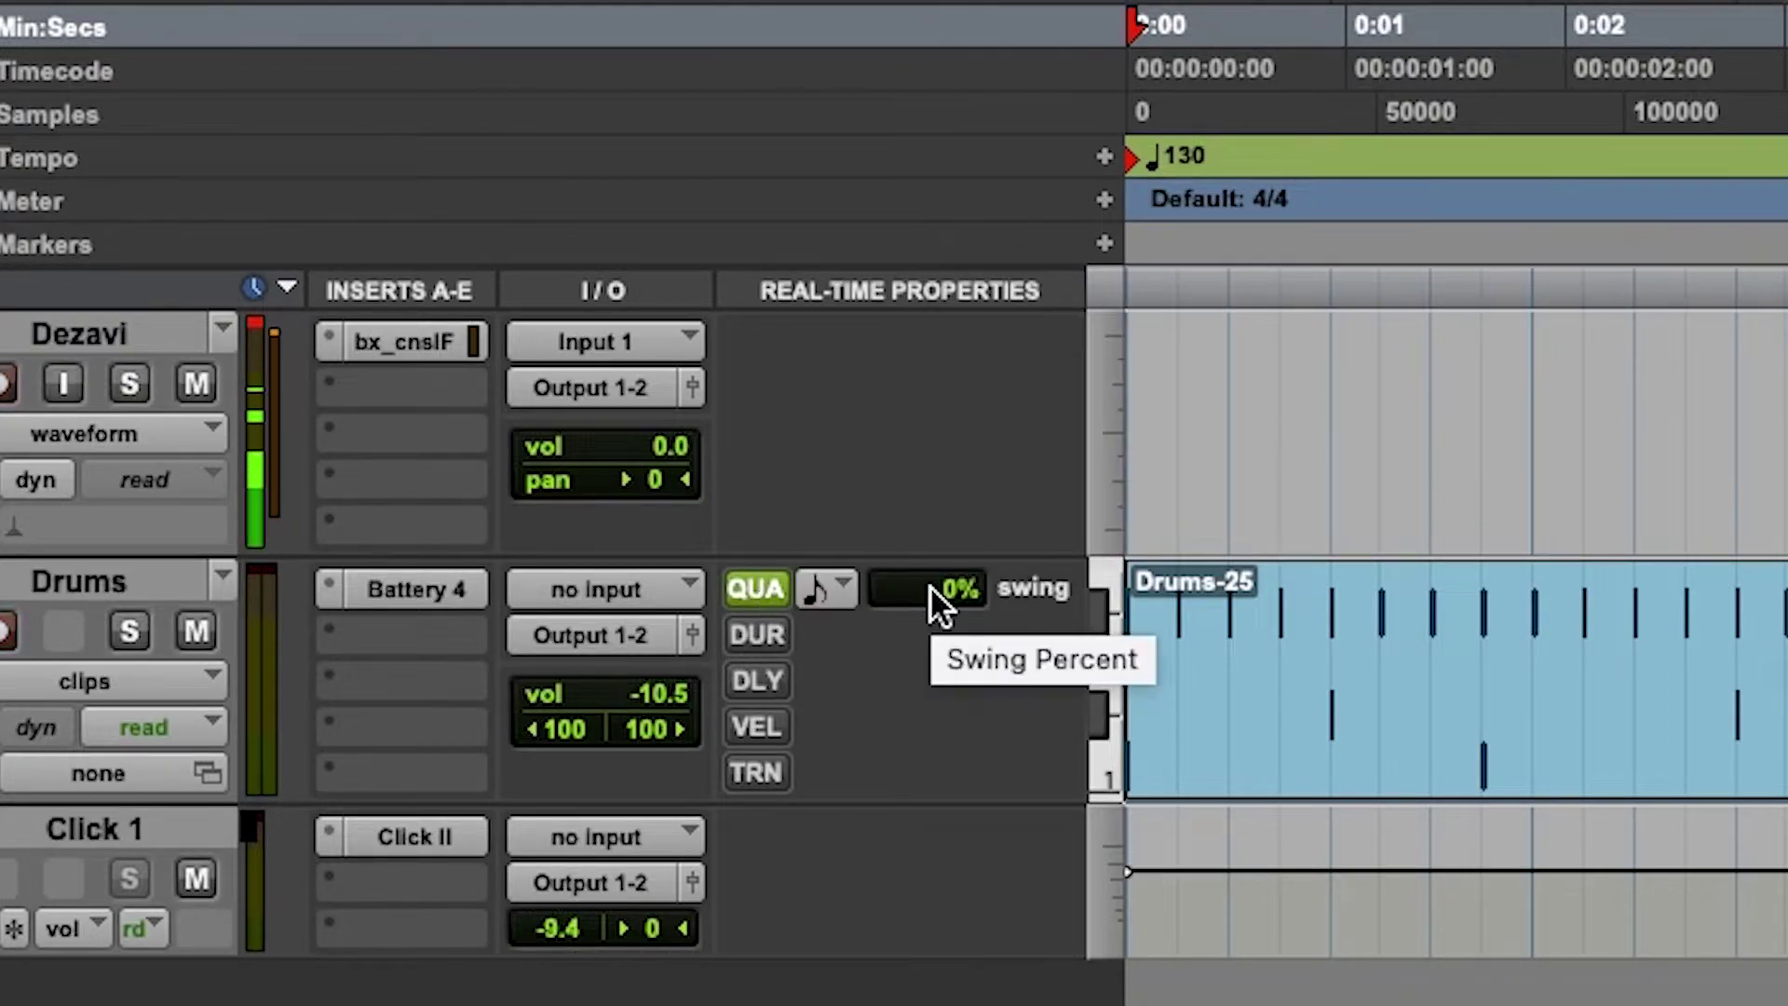
{"action": "left_click", "coordinate": [829, 588]}
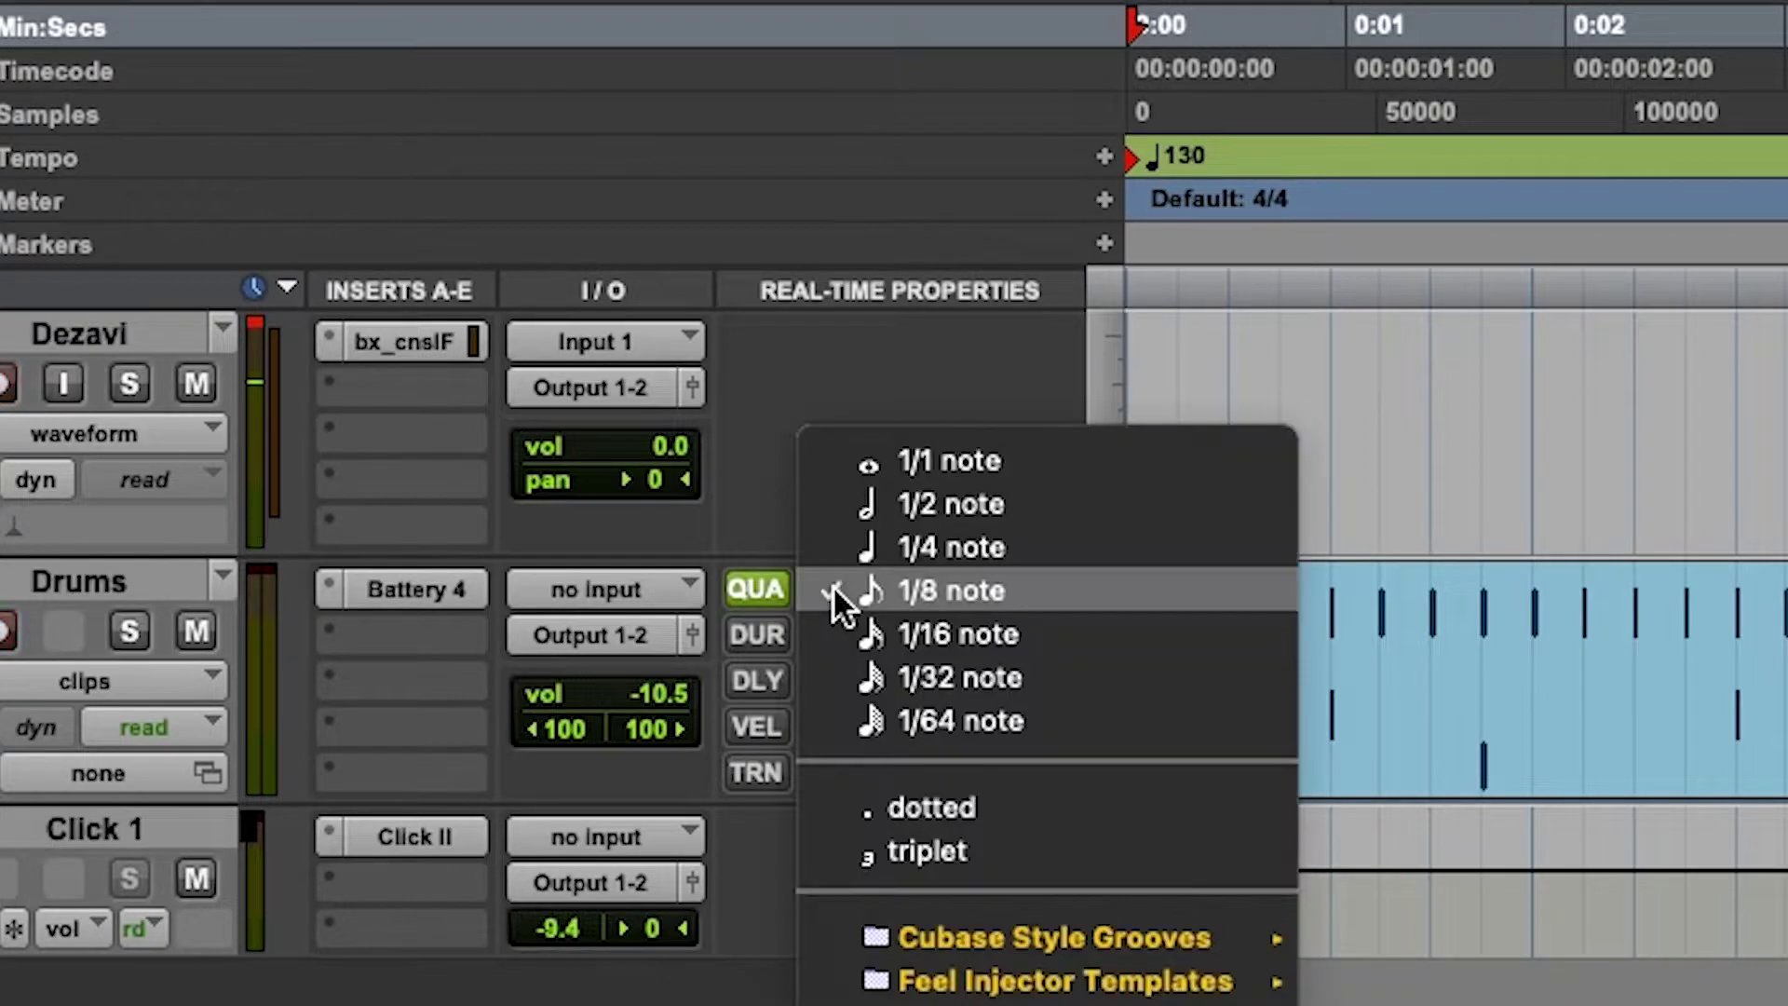
{"action": "left_click", "coordinate": [932, 596]}
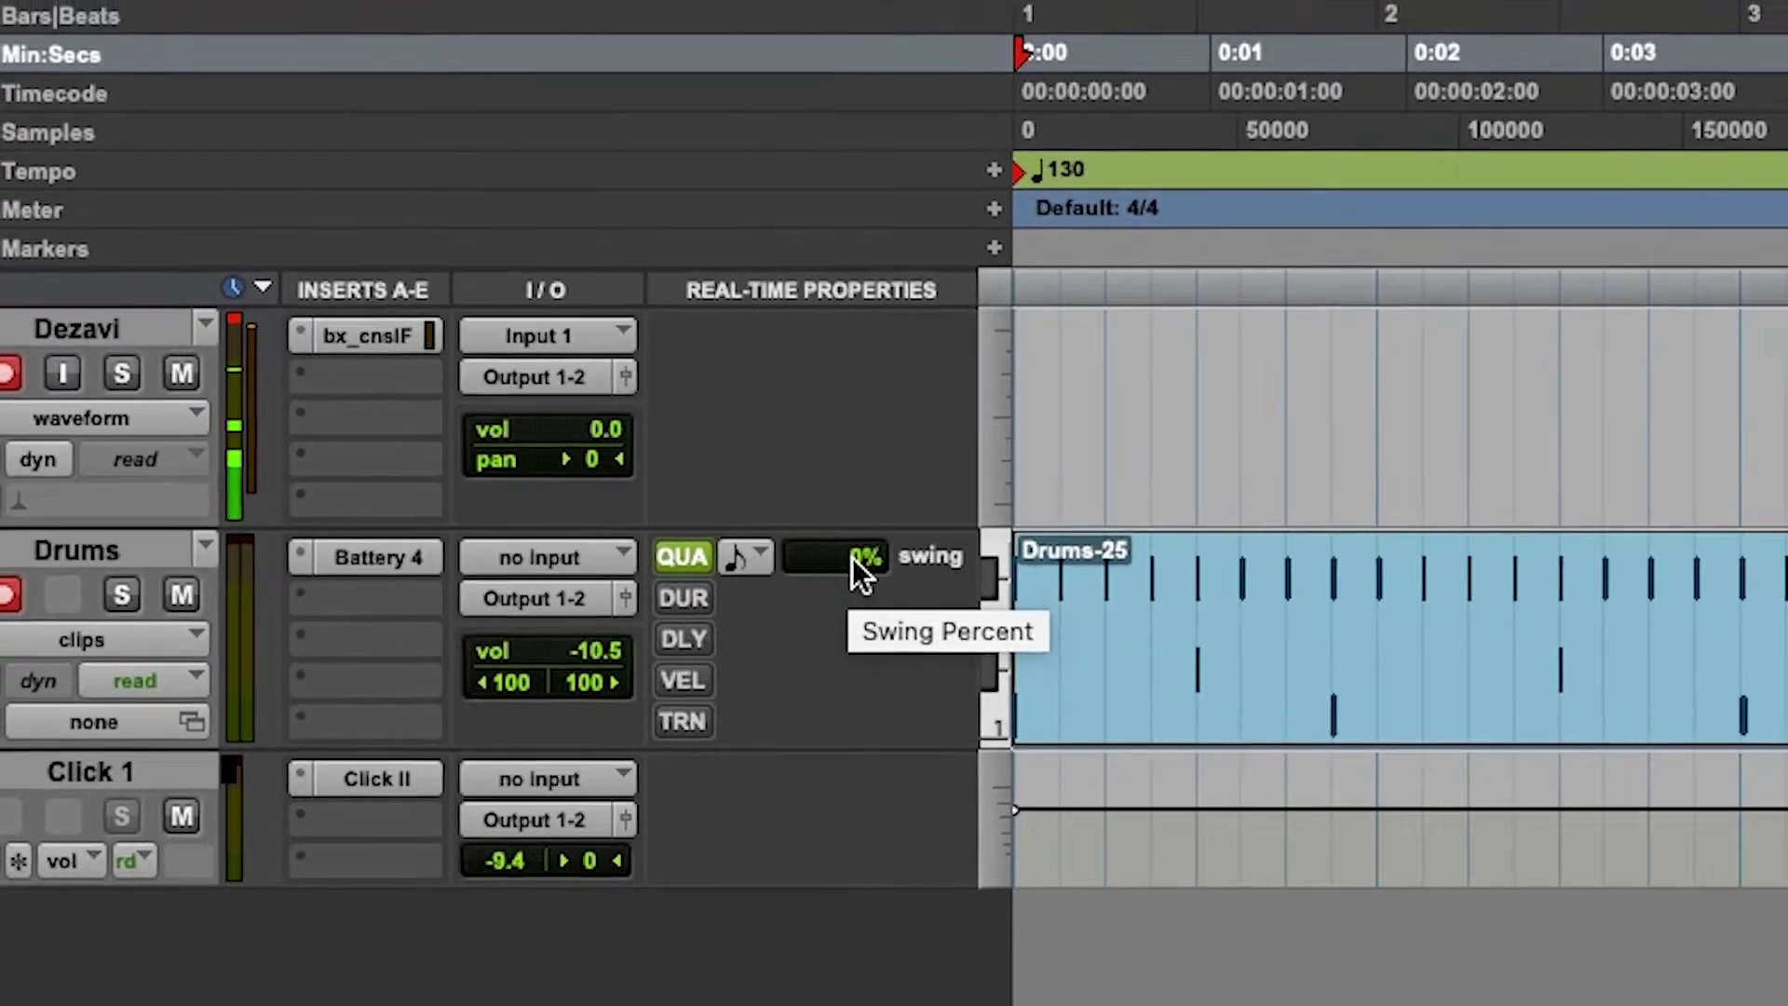
- Raise the Drums swing to 23% and fine-tune it while auditioning playback
{"action": "left_click_drag", "start_coordinate": [944, 587], "coordinate": [947, 530]}
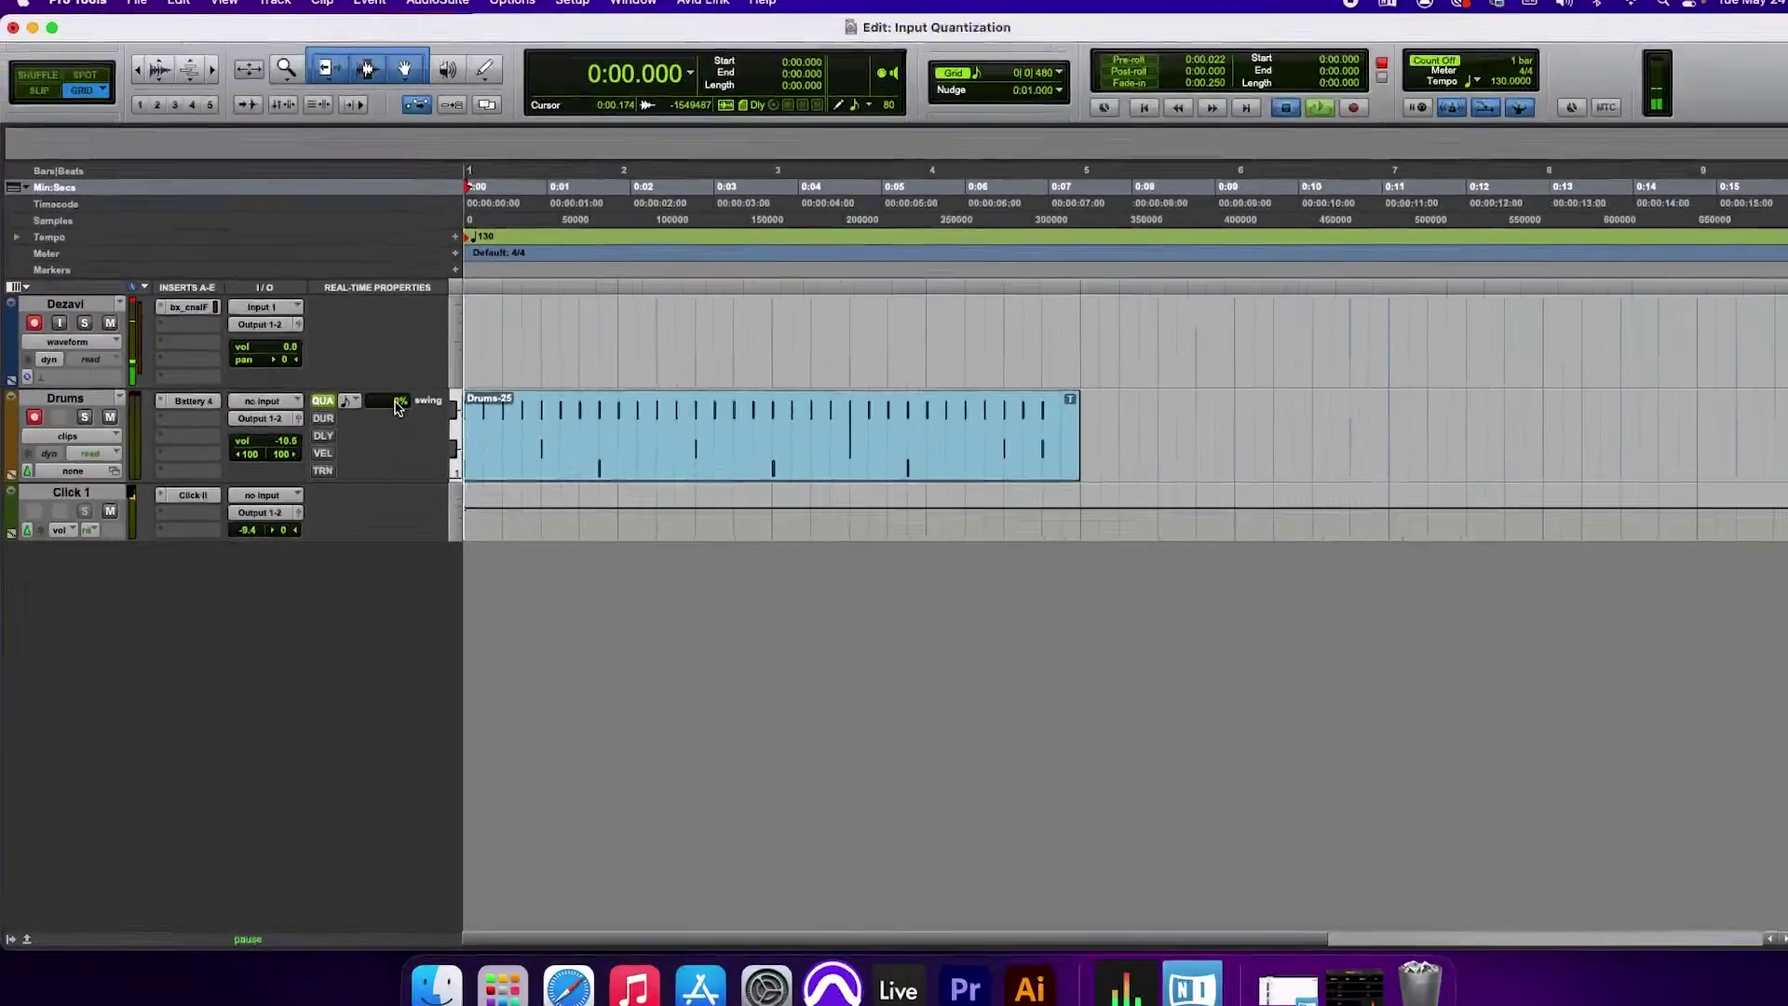
{"action": "key", "text": "space"}
{"action": "left_click_drag", "start_coordinate": [381, 396], "coordinate": [382, 412]}
{"action": "key", "text": "space"}
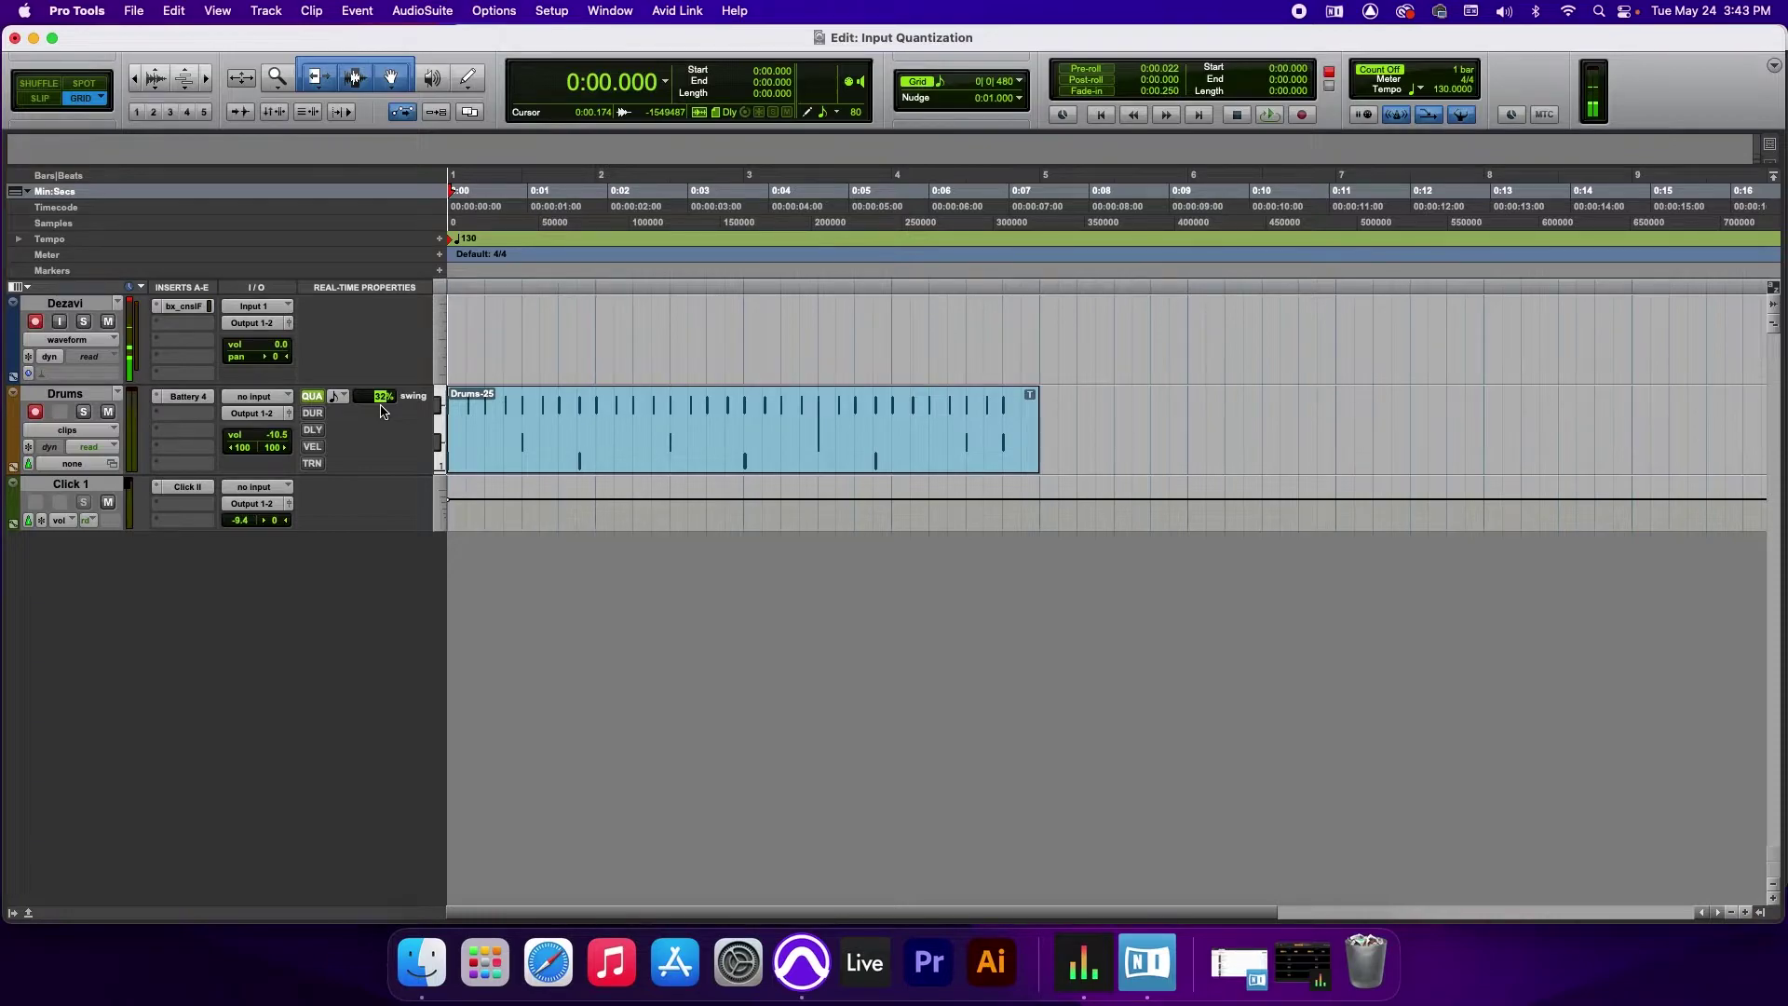
- Audition again while sweeping swing from 68% down to about 24%, then disable real-time quantize
{"action": "left_click_drag", "start_coordinate": [381, 399], "coordinate": [388, 360]}
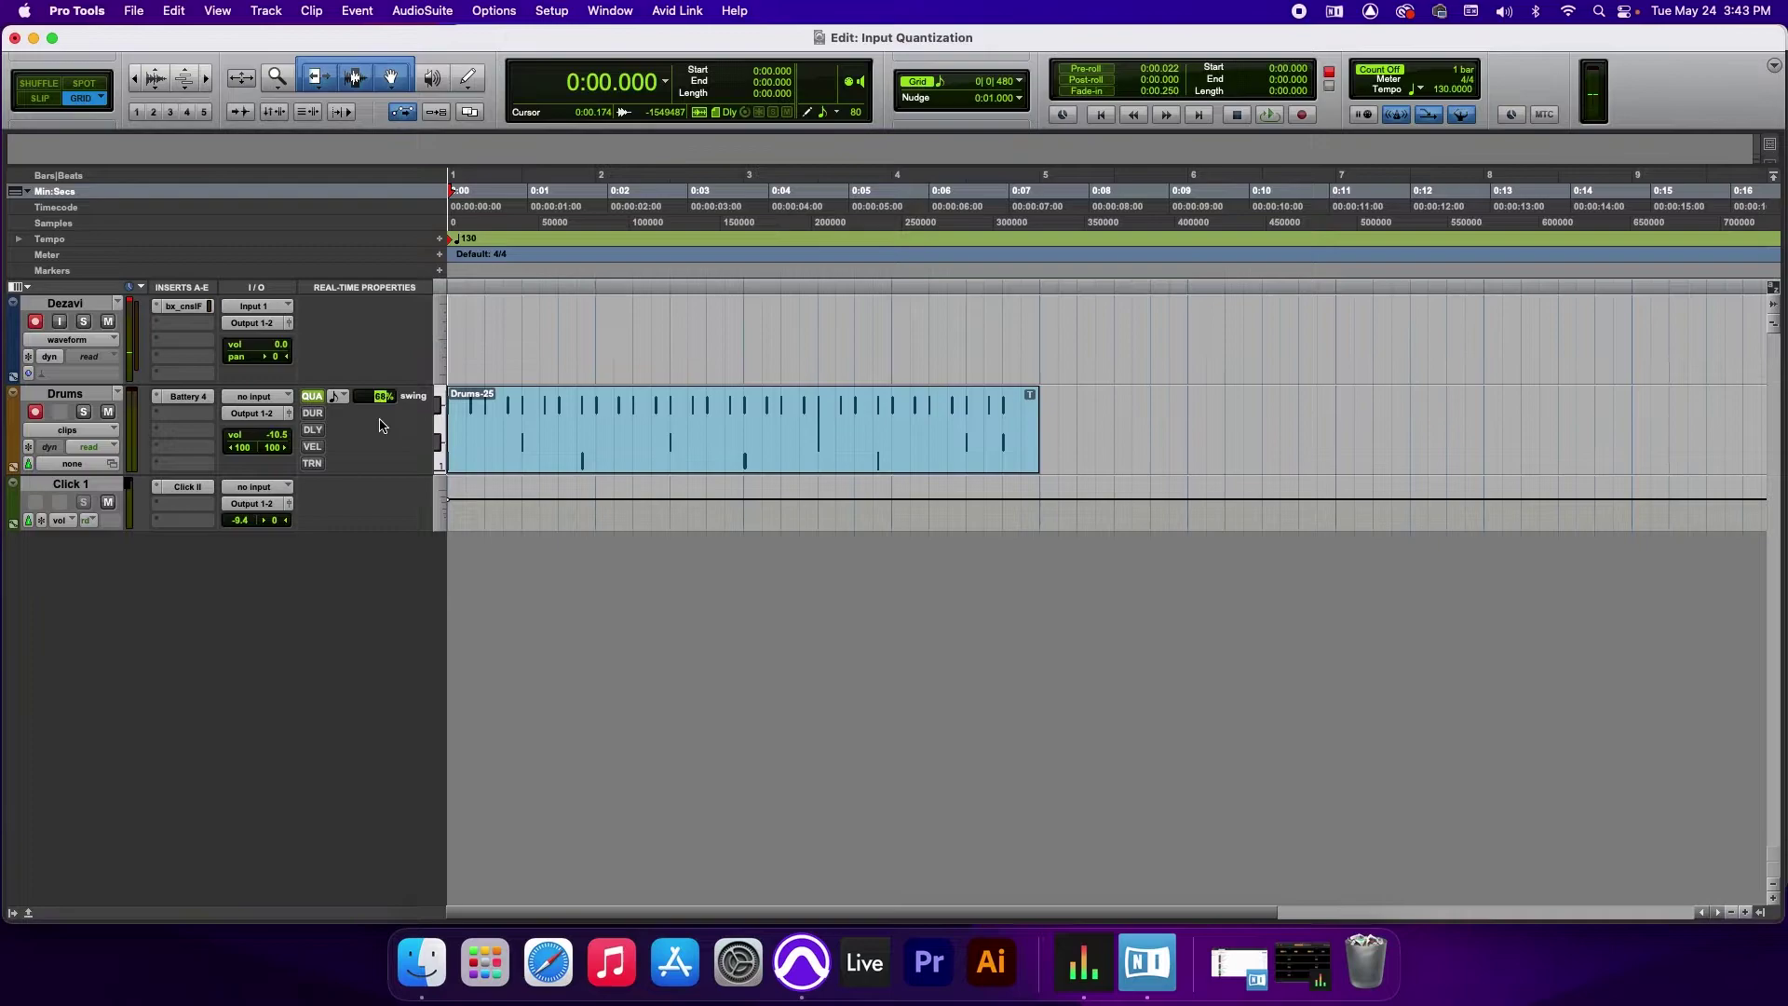
{"action": "key", "text": "space"}
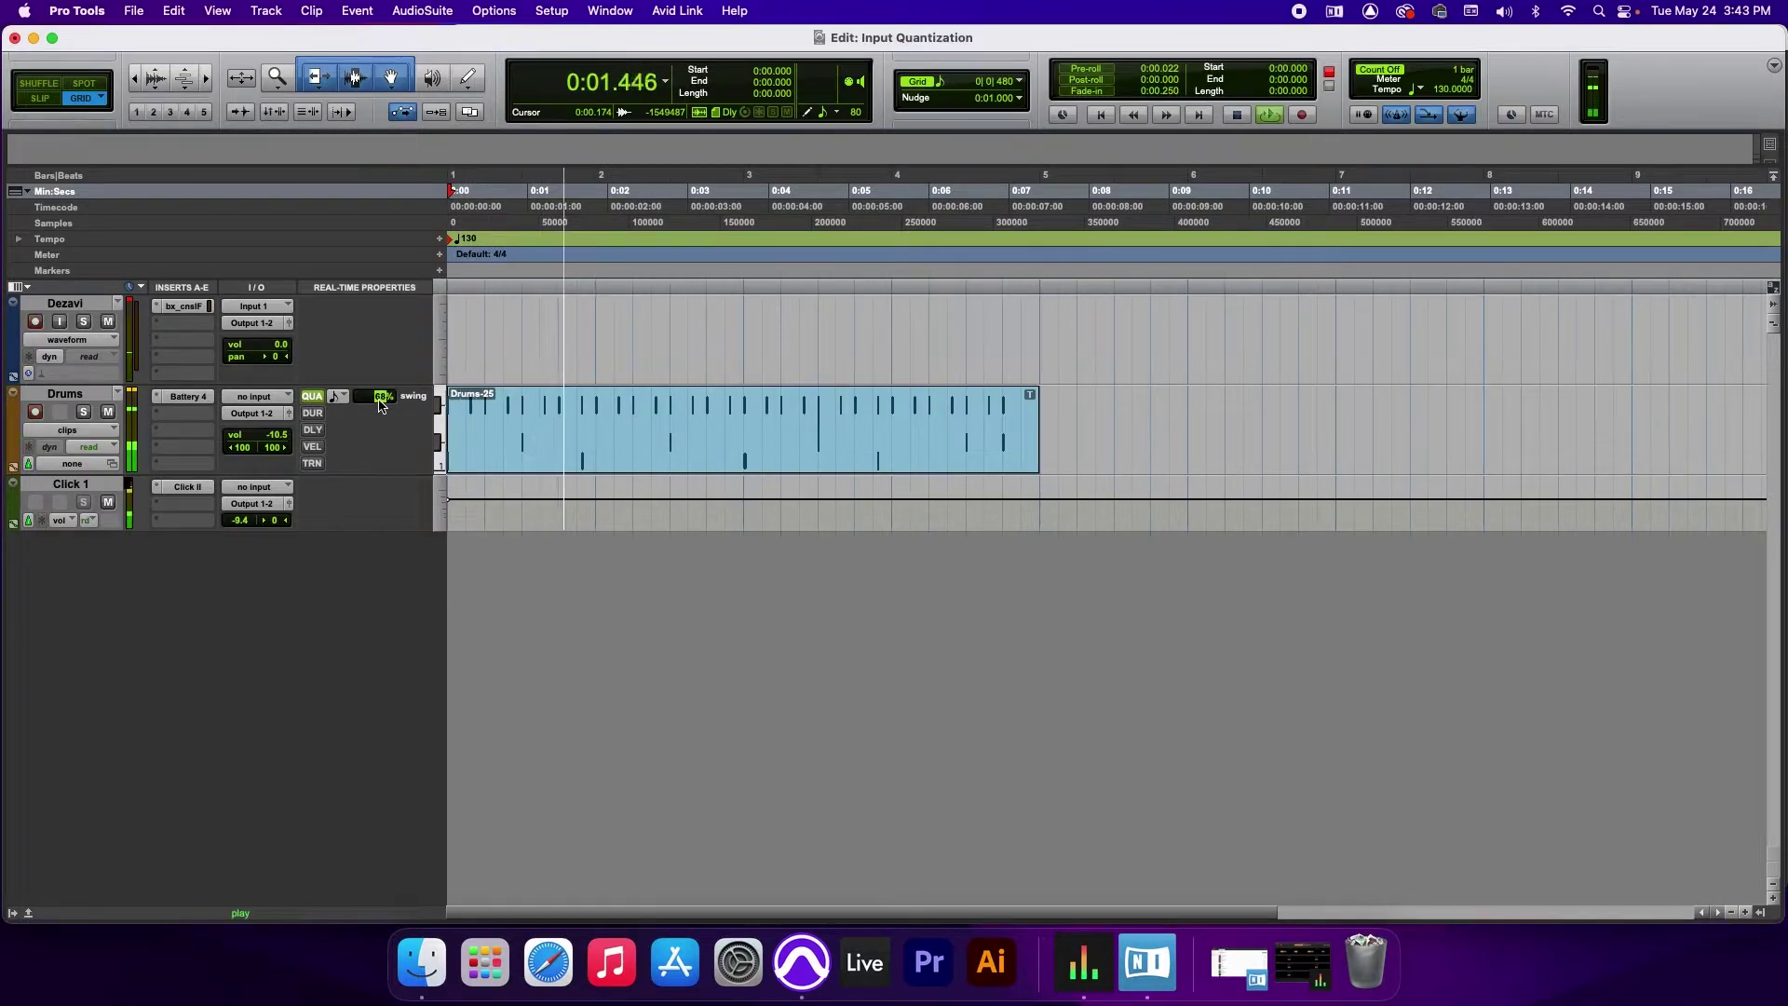
{"action": "left_click_drag", "start_coordinate": [381, 404], "coordinate": [383, 447]}
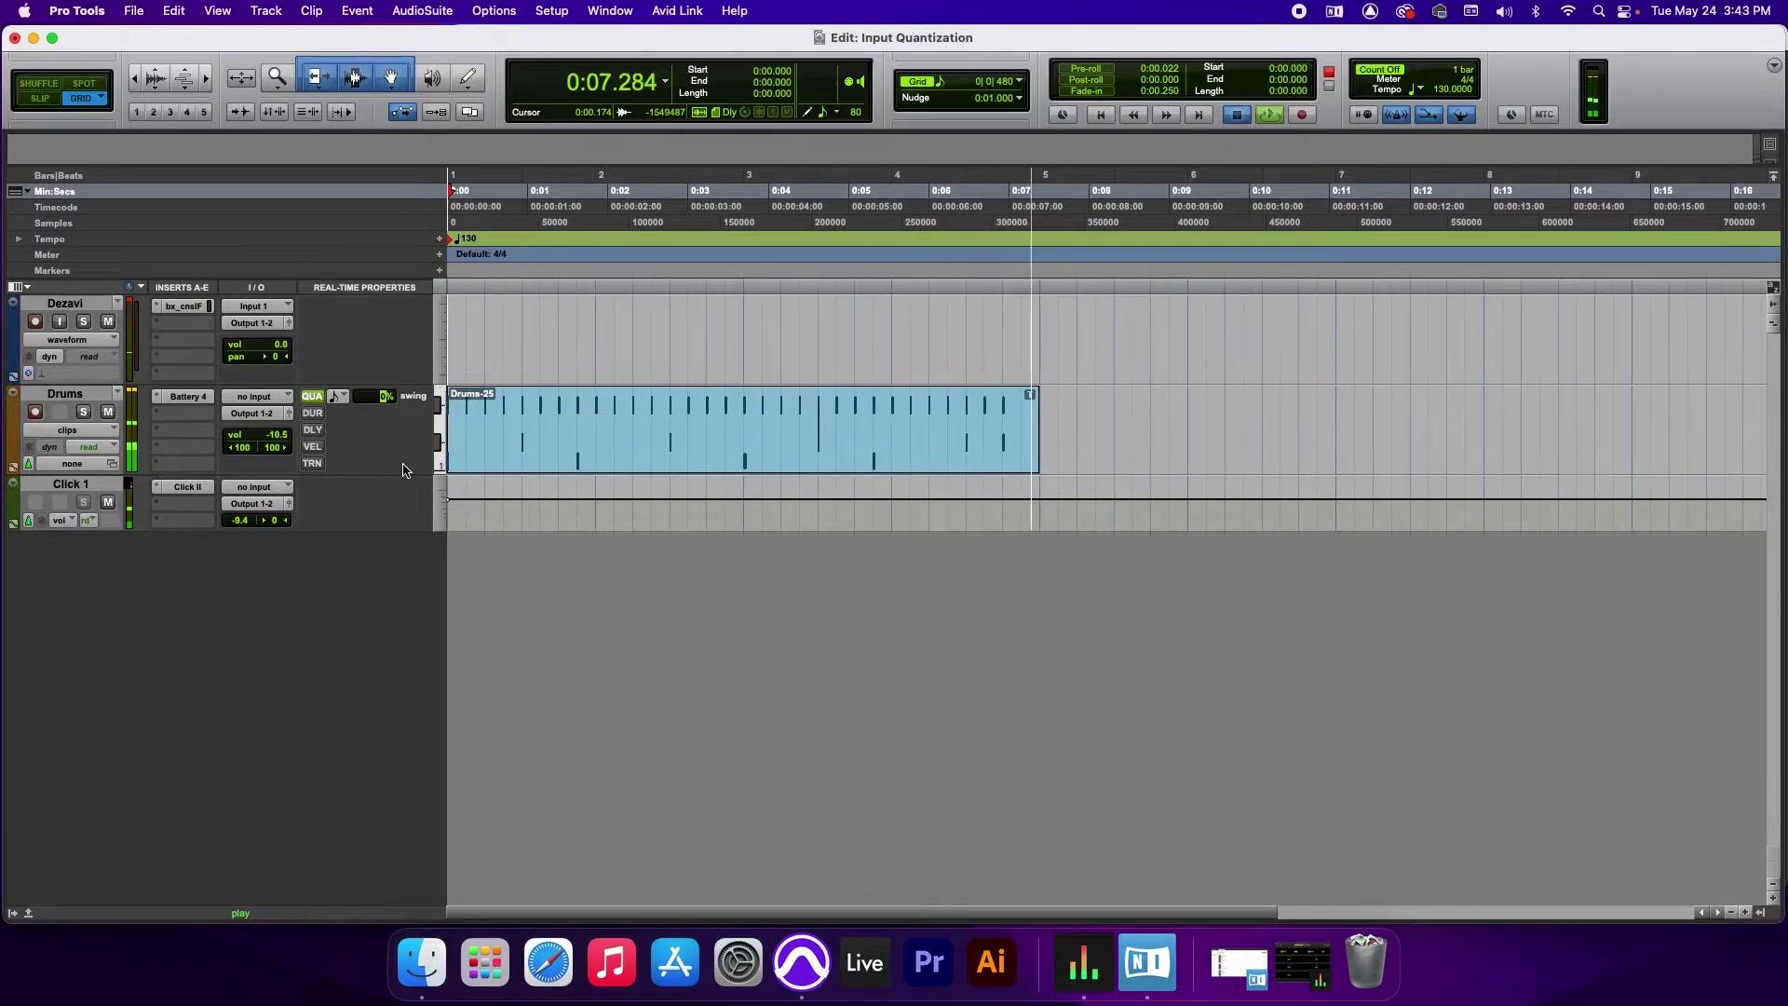
{"action": "key", "text": "space"}
{"action": "left_click", "coordinate": [312, 397]}
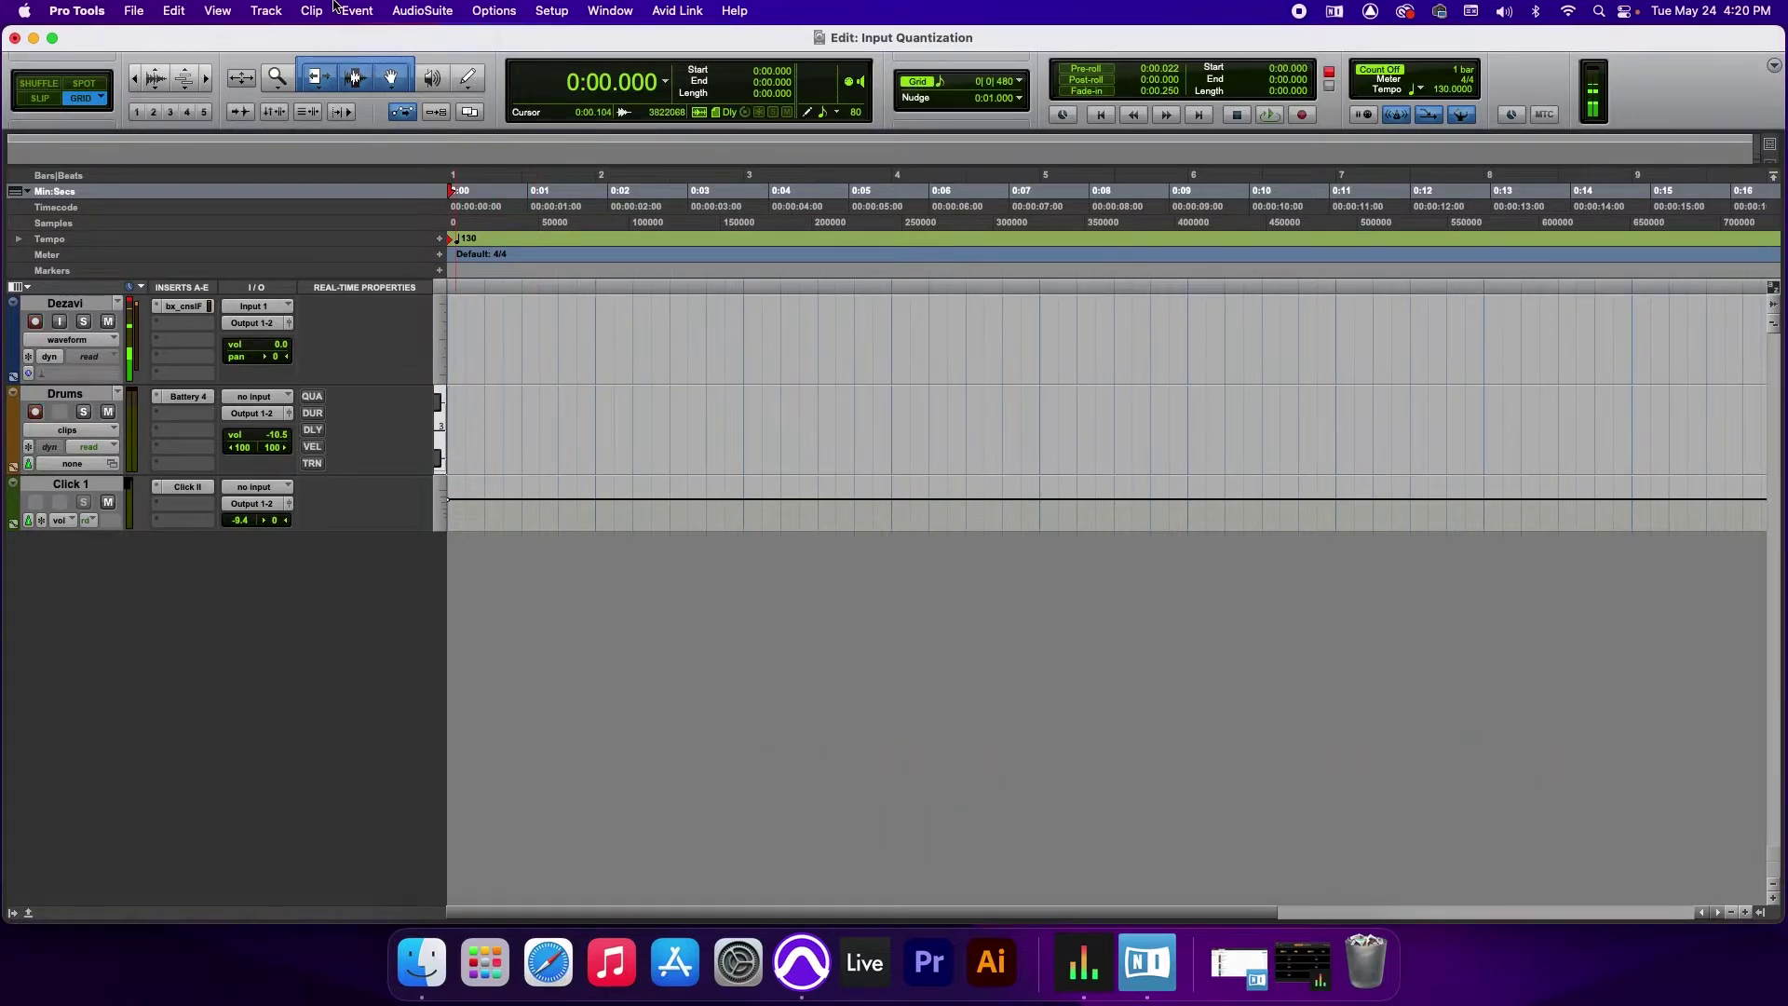
- Look through the Event Operations menu for input quantize, then dismiss it unchanged
{"action": "left_click", "coordinate": [355, 10]}
{"action": "mouse_move", "coordinate": [392, 80]}
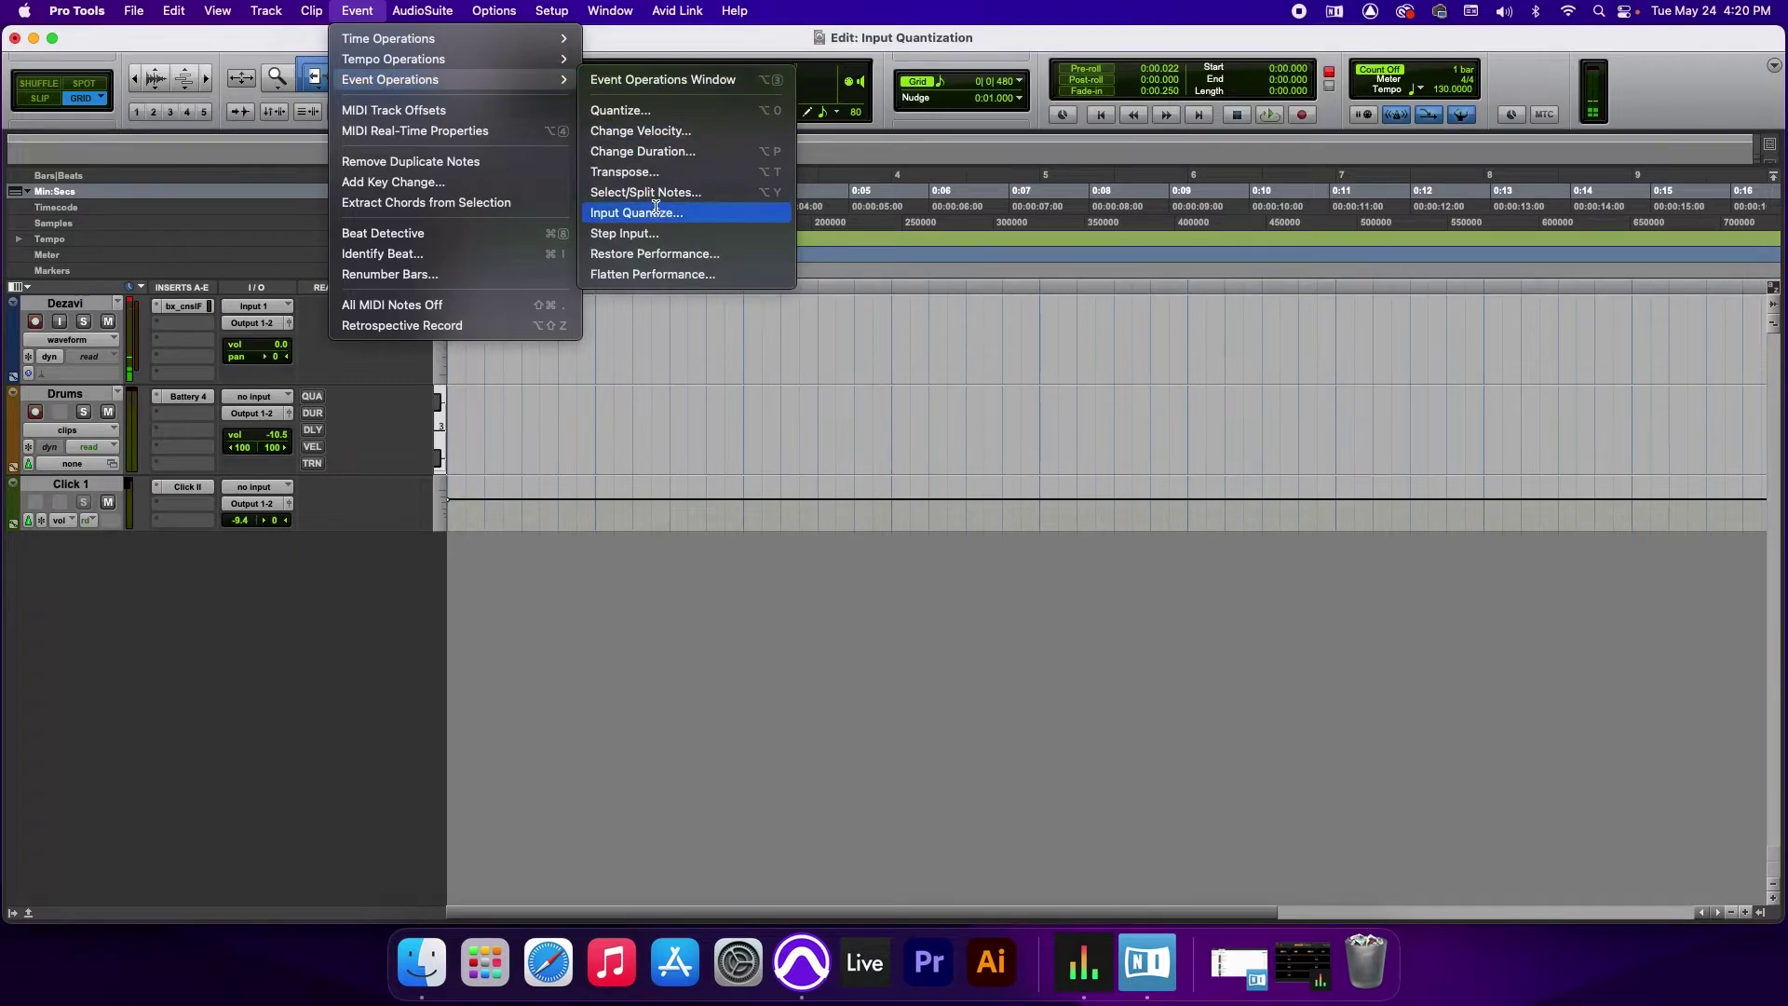
{"action": "left_click", "coordinate": [376, 13]}
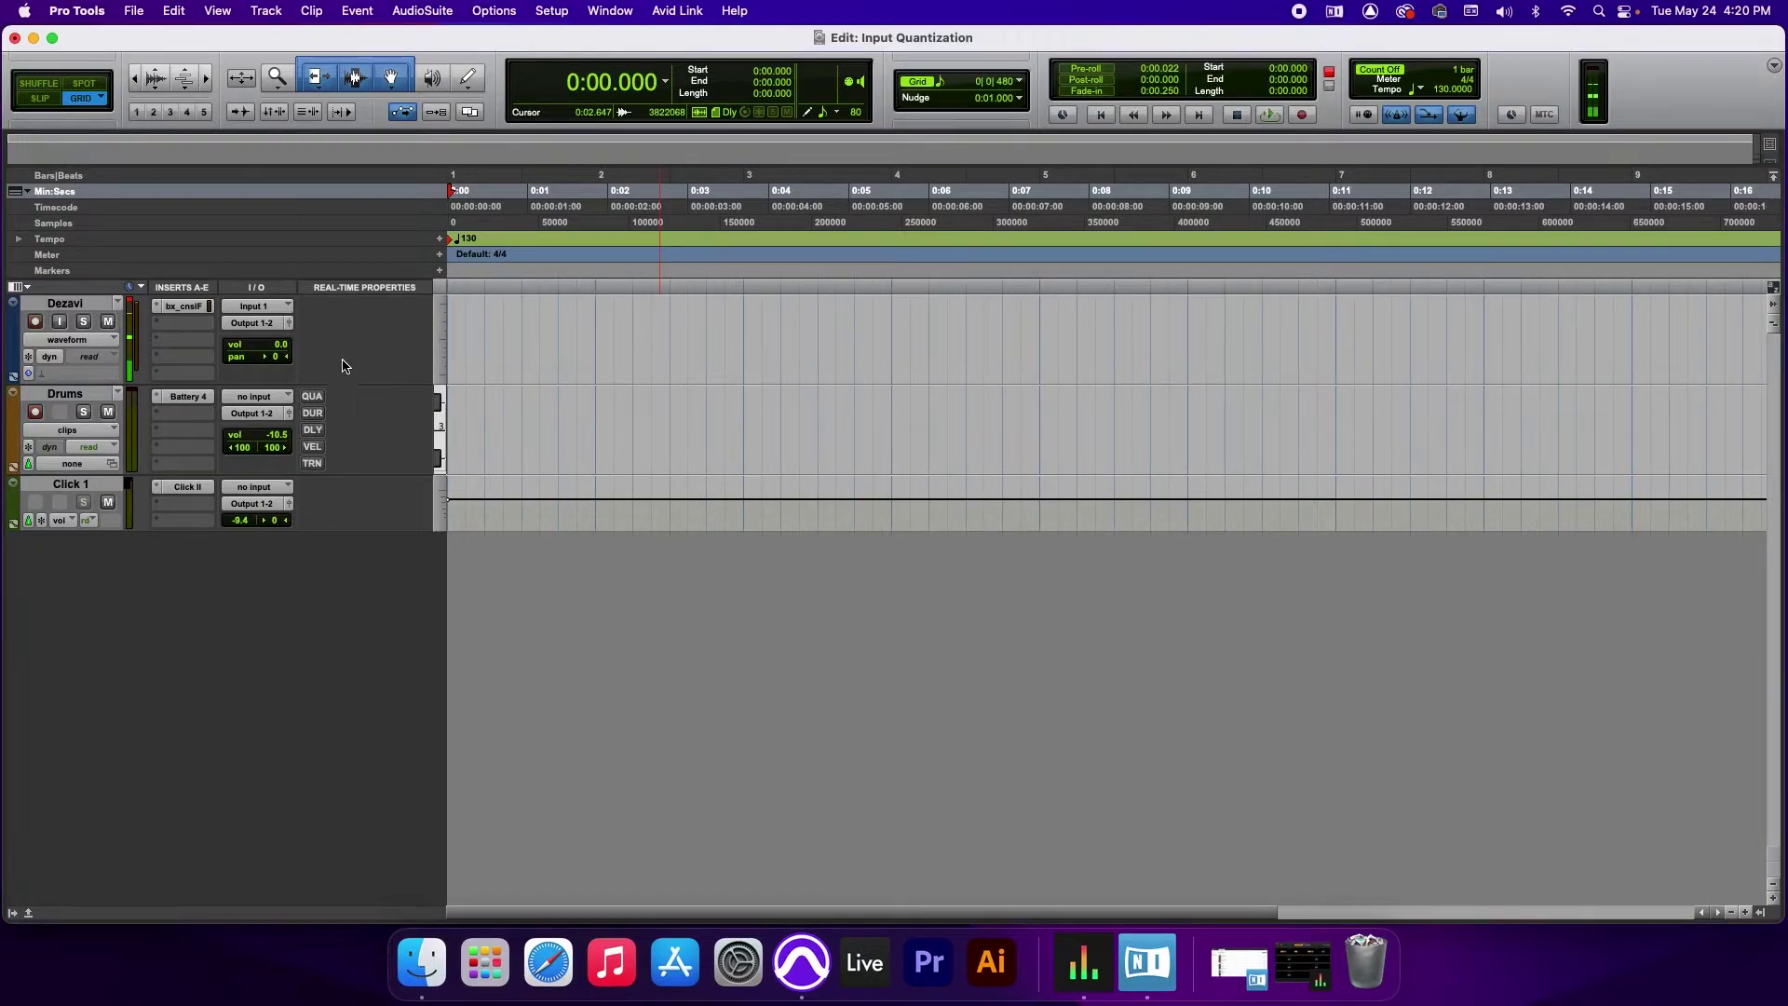
- Enable QUA on Drums with the MPC Style Grooves 'MPC 56% 16th Swing' groove and arm recording
{"action": "left_click", "coordinate": [313, 397]}
{"action": "left_click", "coordinate": [339, 398]}
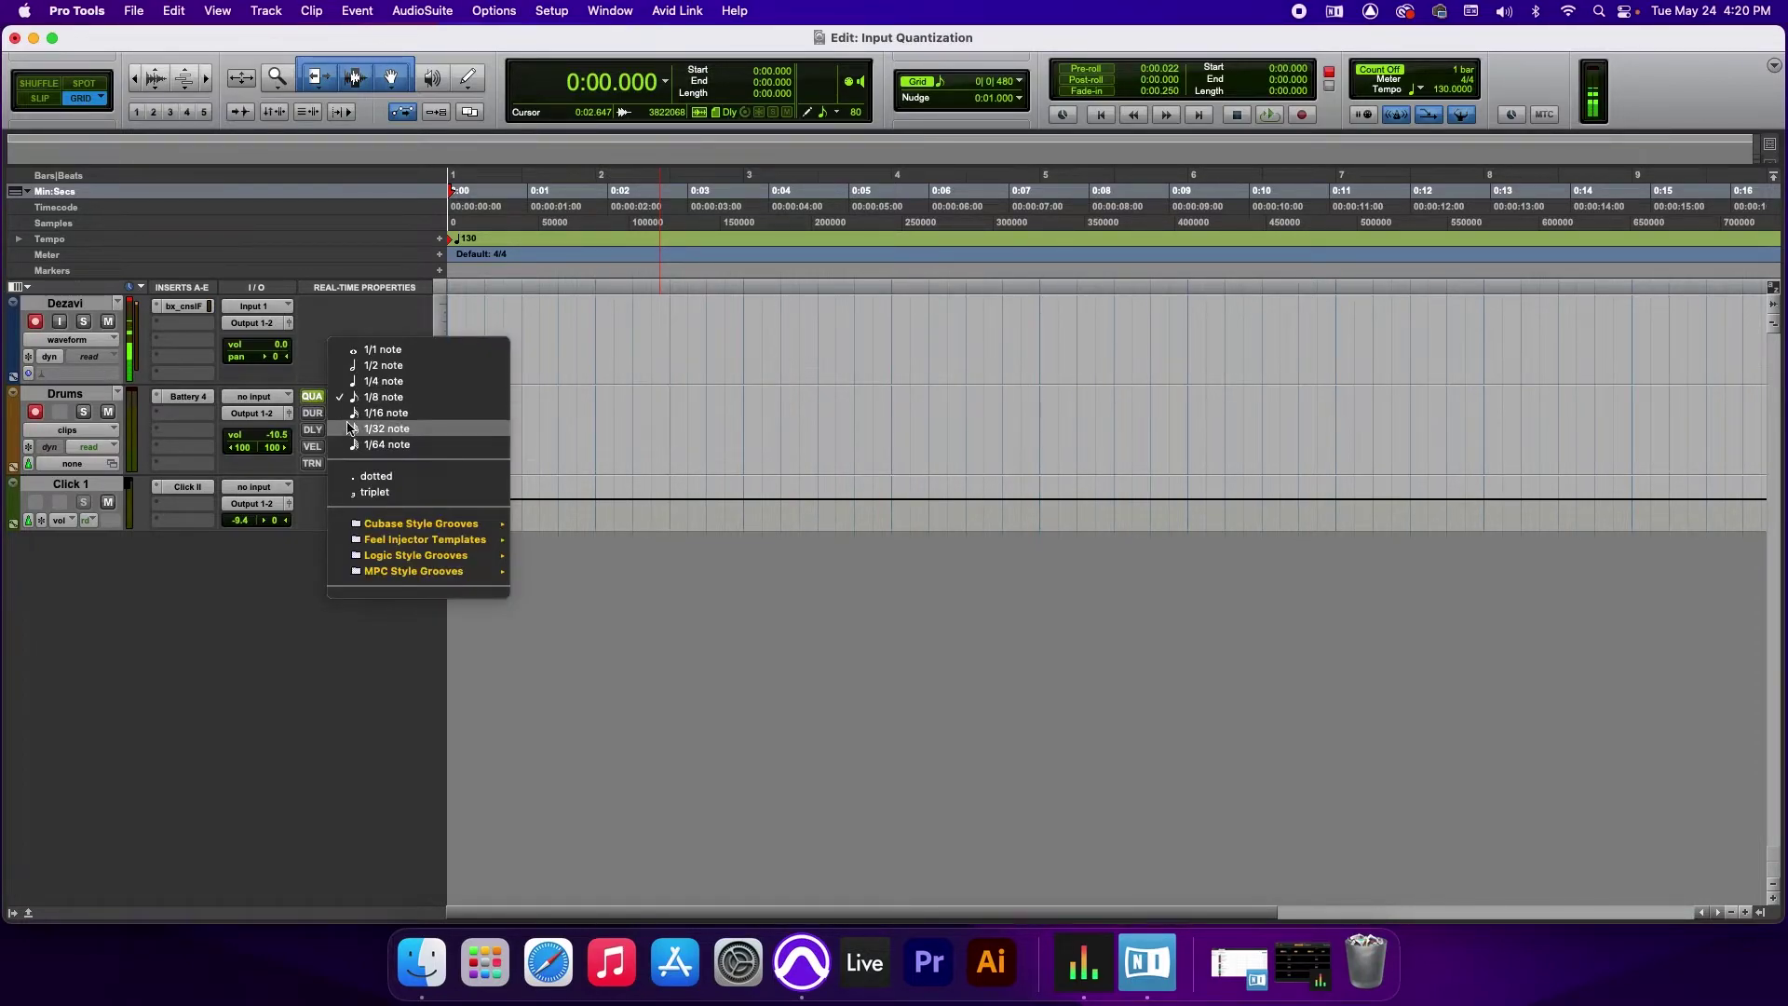
{"action": "mouse_move", "coordinate": [408, 571]}
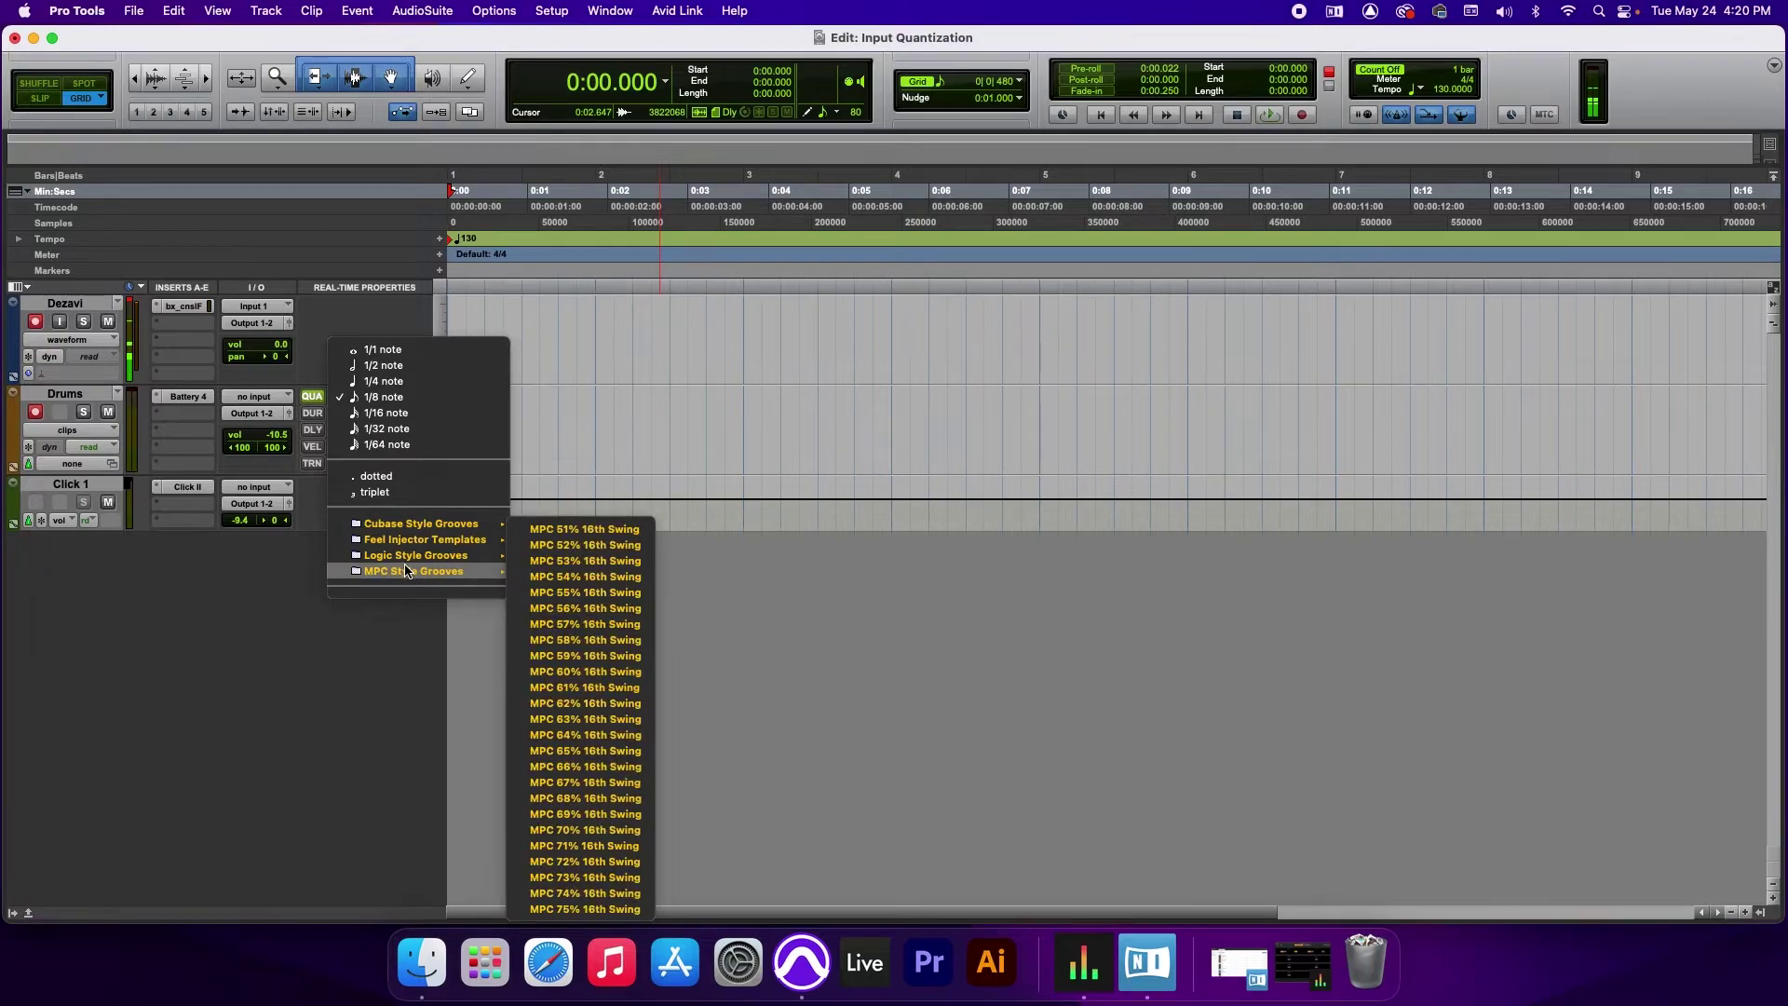
{"action": "left_click", "coordinate": [605, 611]}
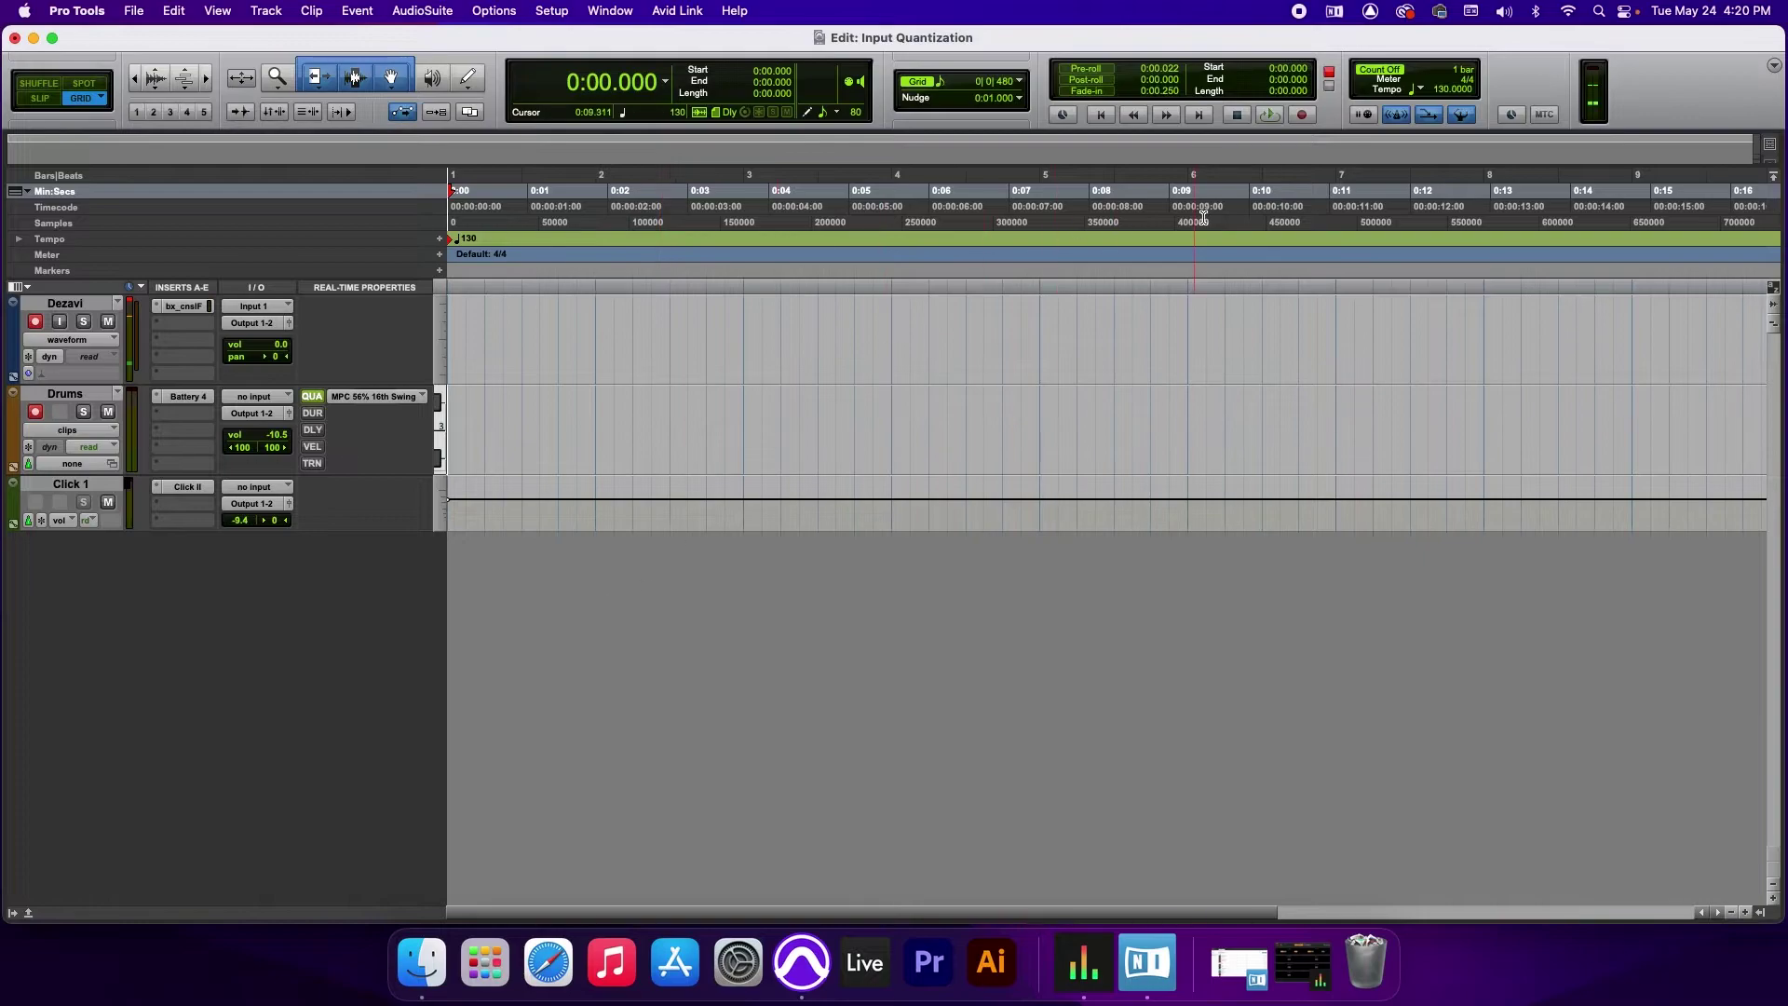
{"action": "left_click", "coordinate": [1303, 116]}
- Record the Drums-36 take, remove the Dezavi_31 clip with Cmd+Z, and play the take back
{"action": "key", "text": "space"}
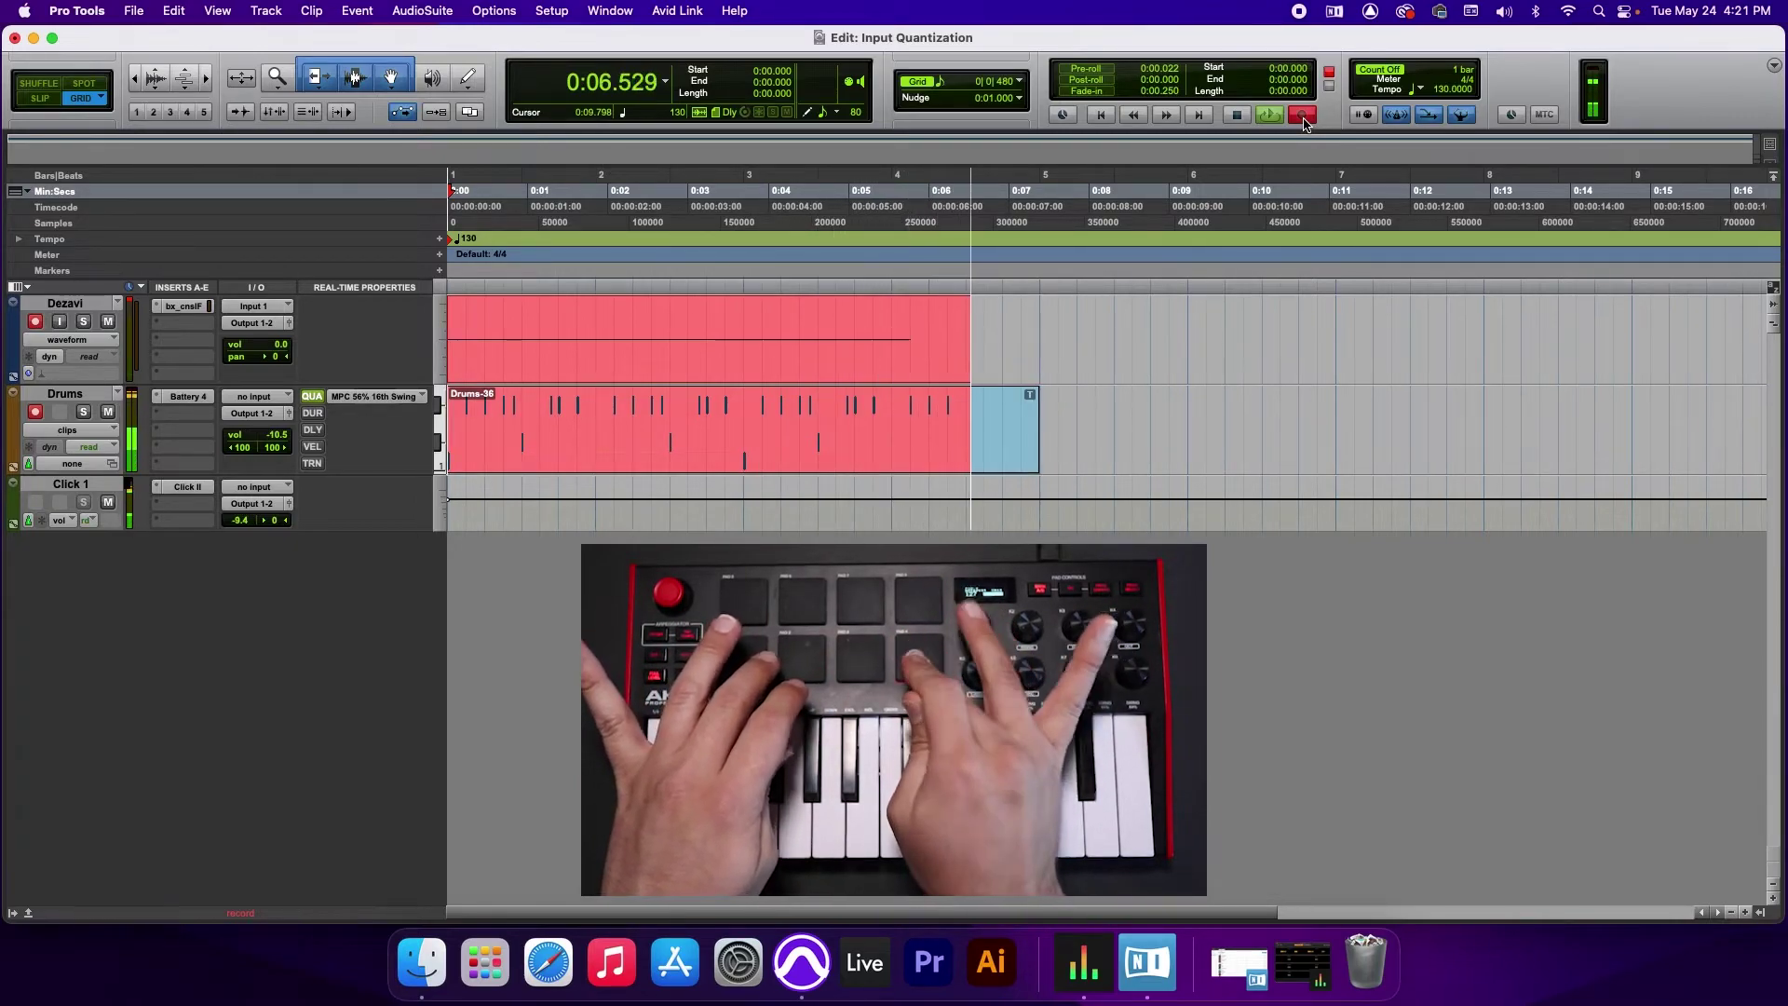
{"action": "key", "text": "space"}
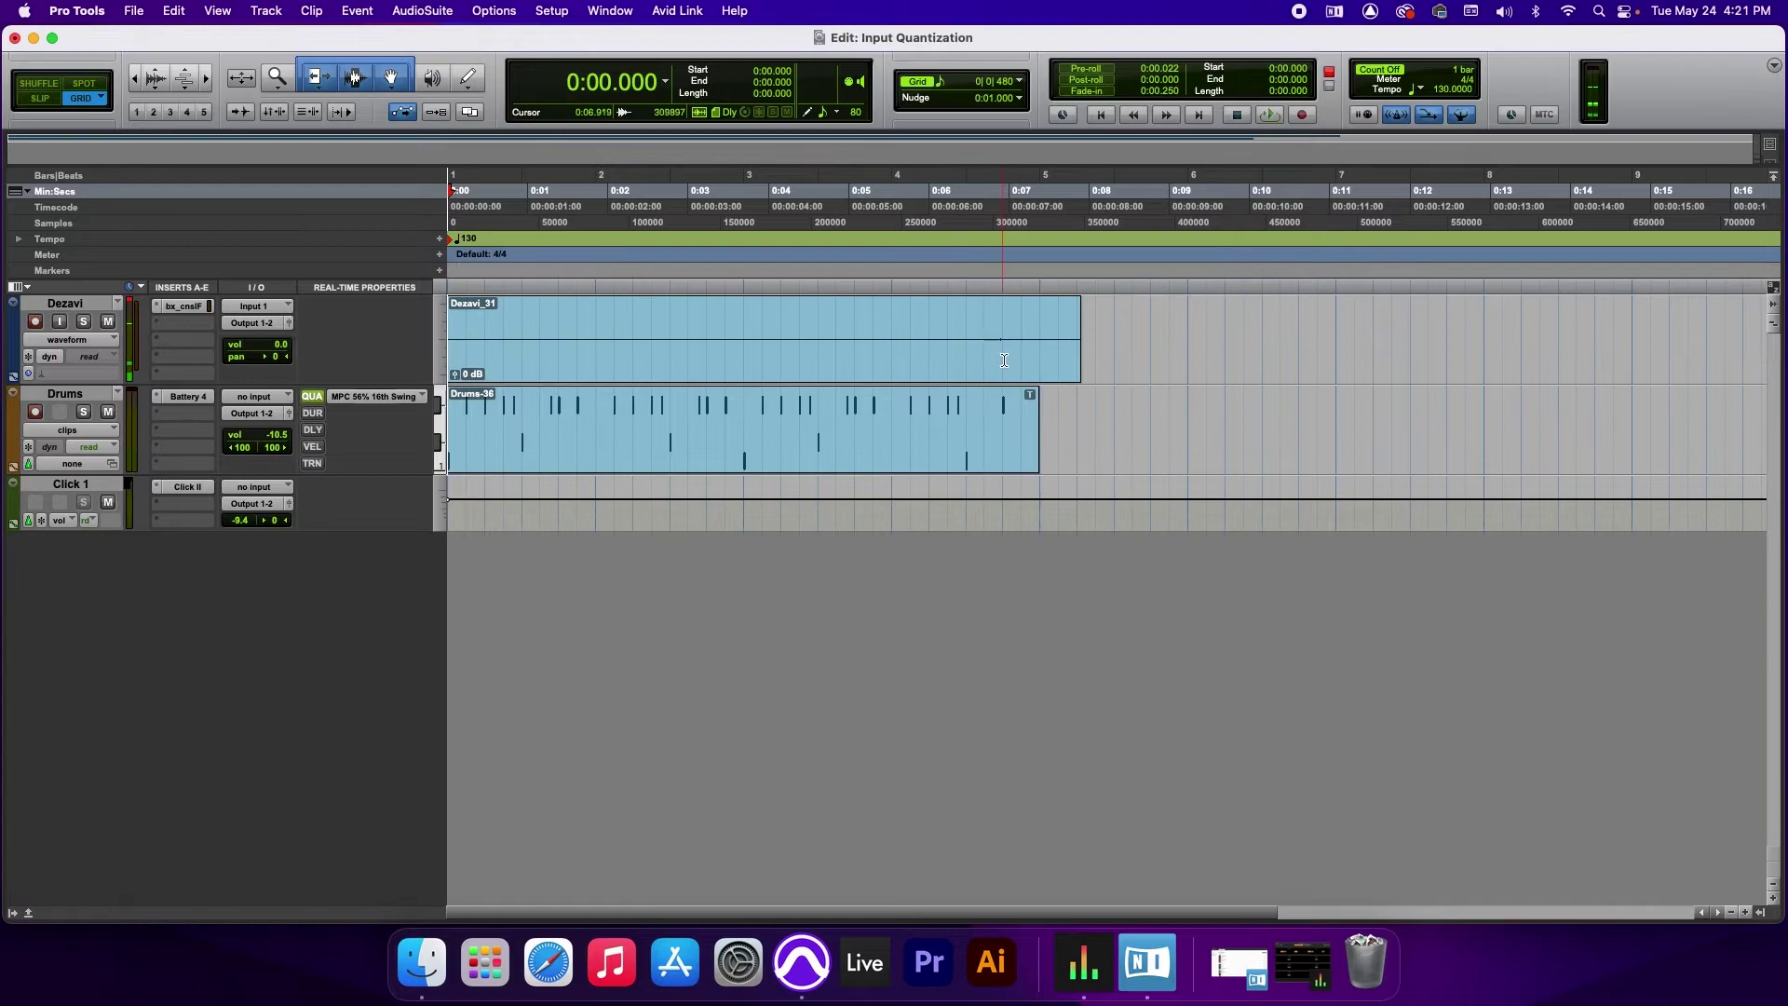
{"action": "key", "text": "super+z"}
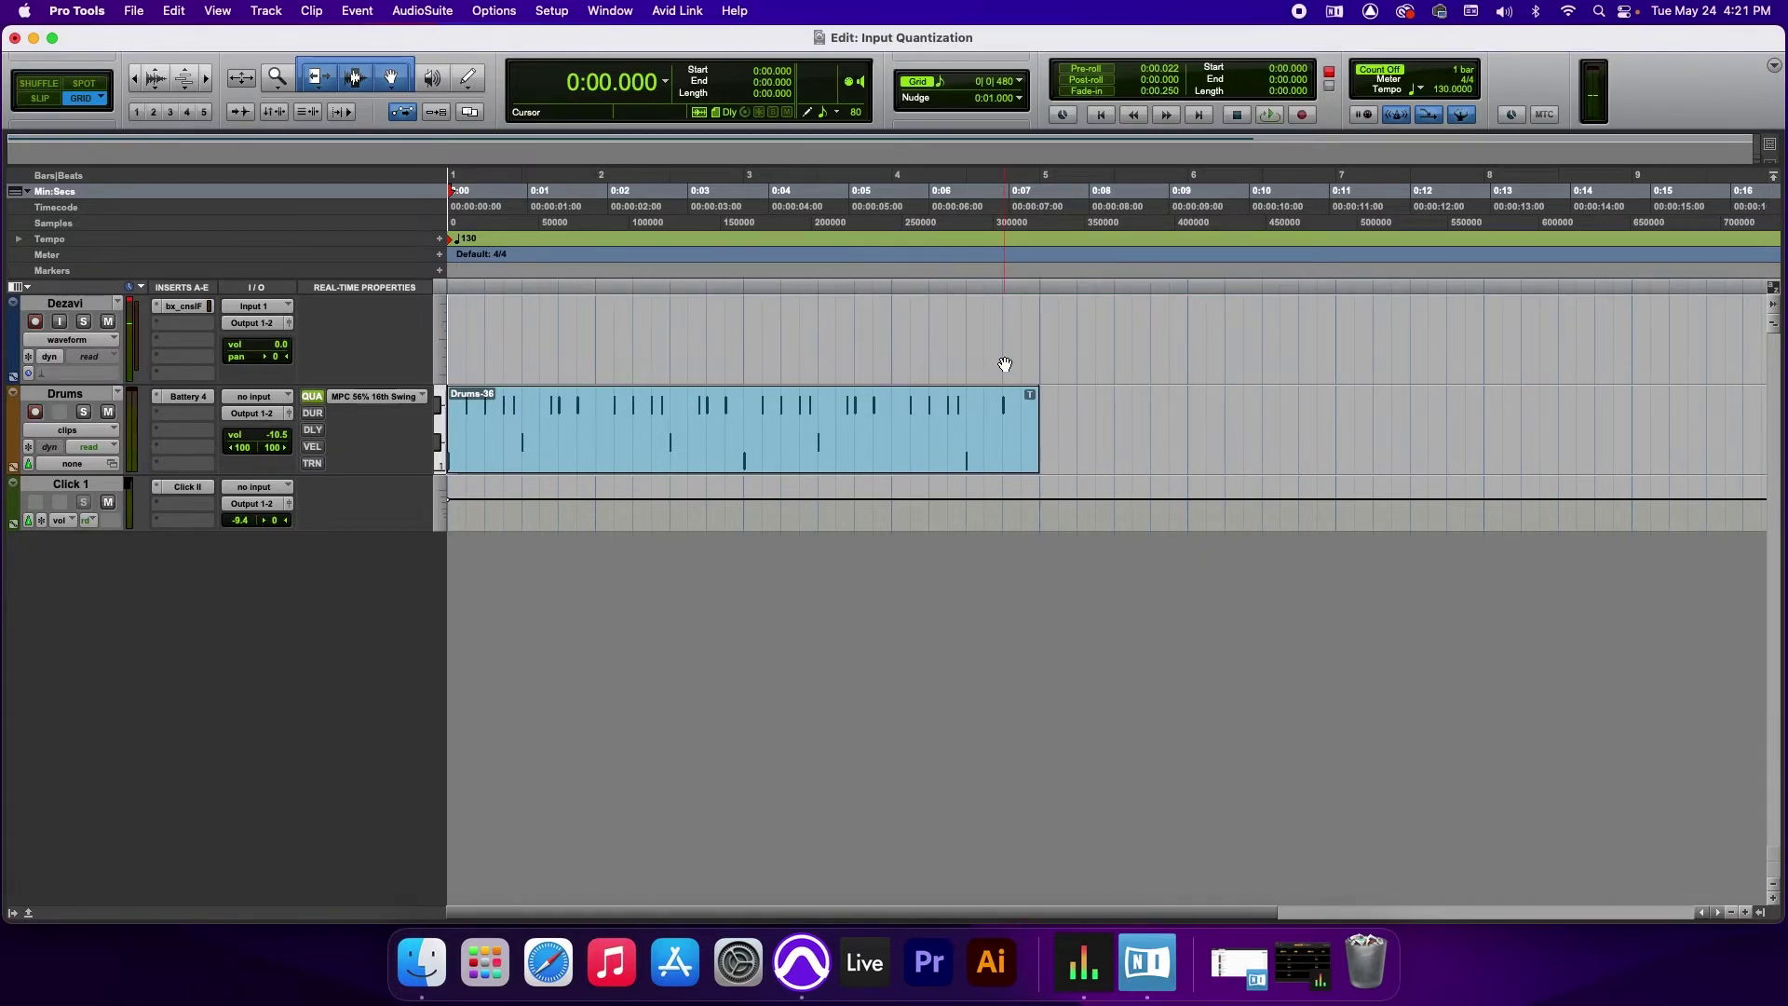
{"action": "key", "text": "space"}
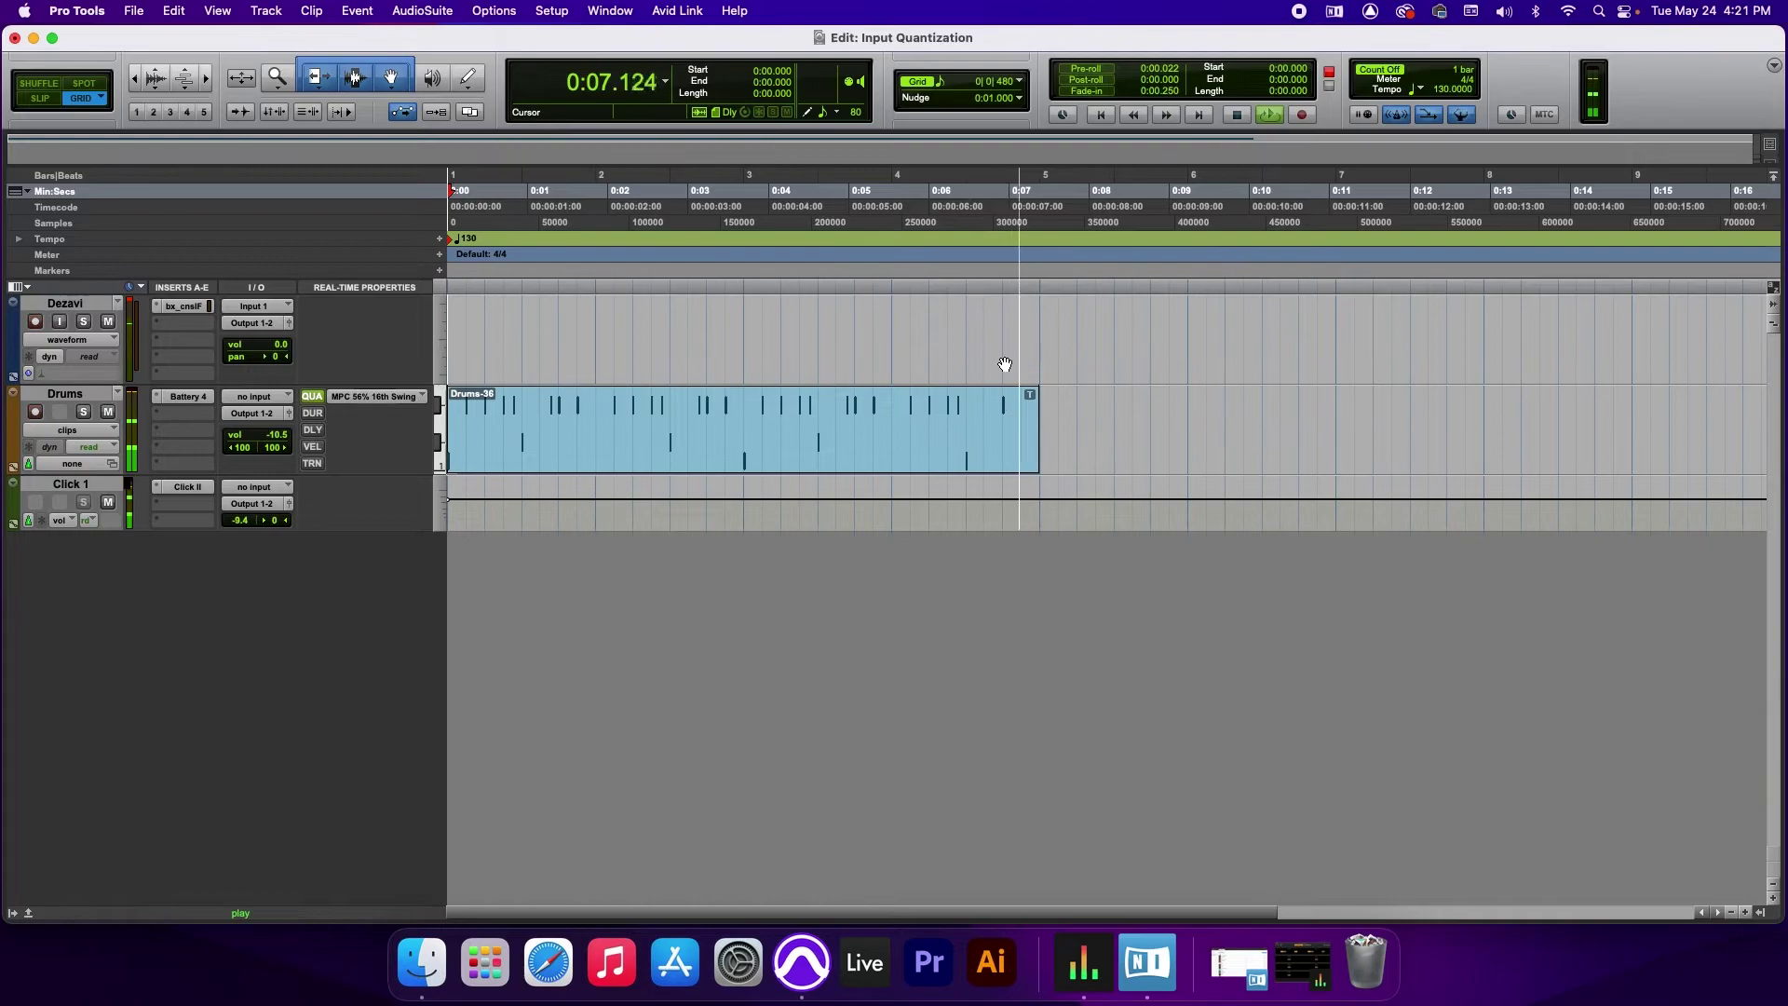
{"action": "key", "text": "space"}
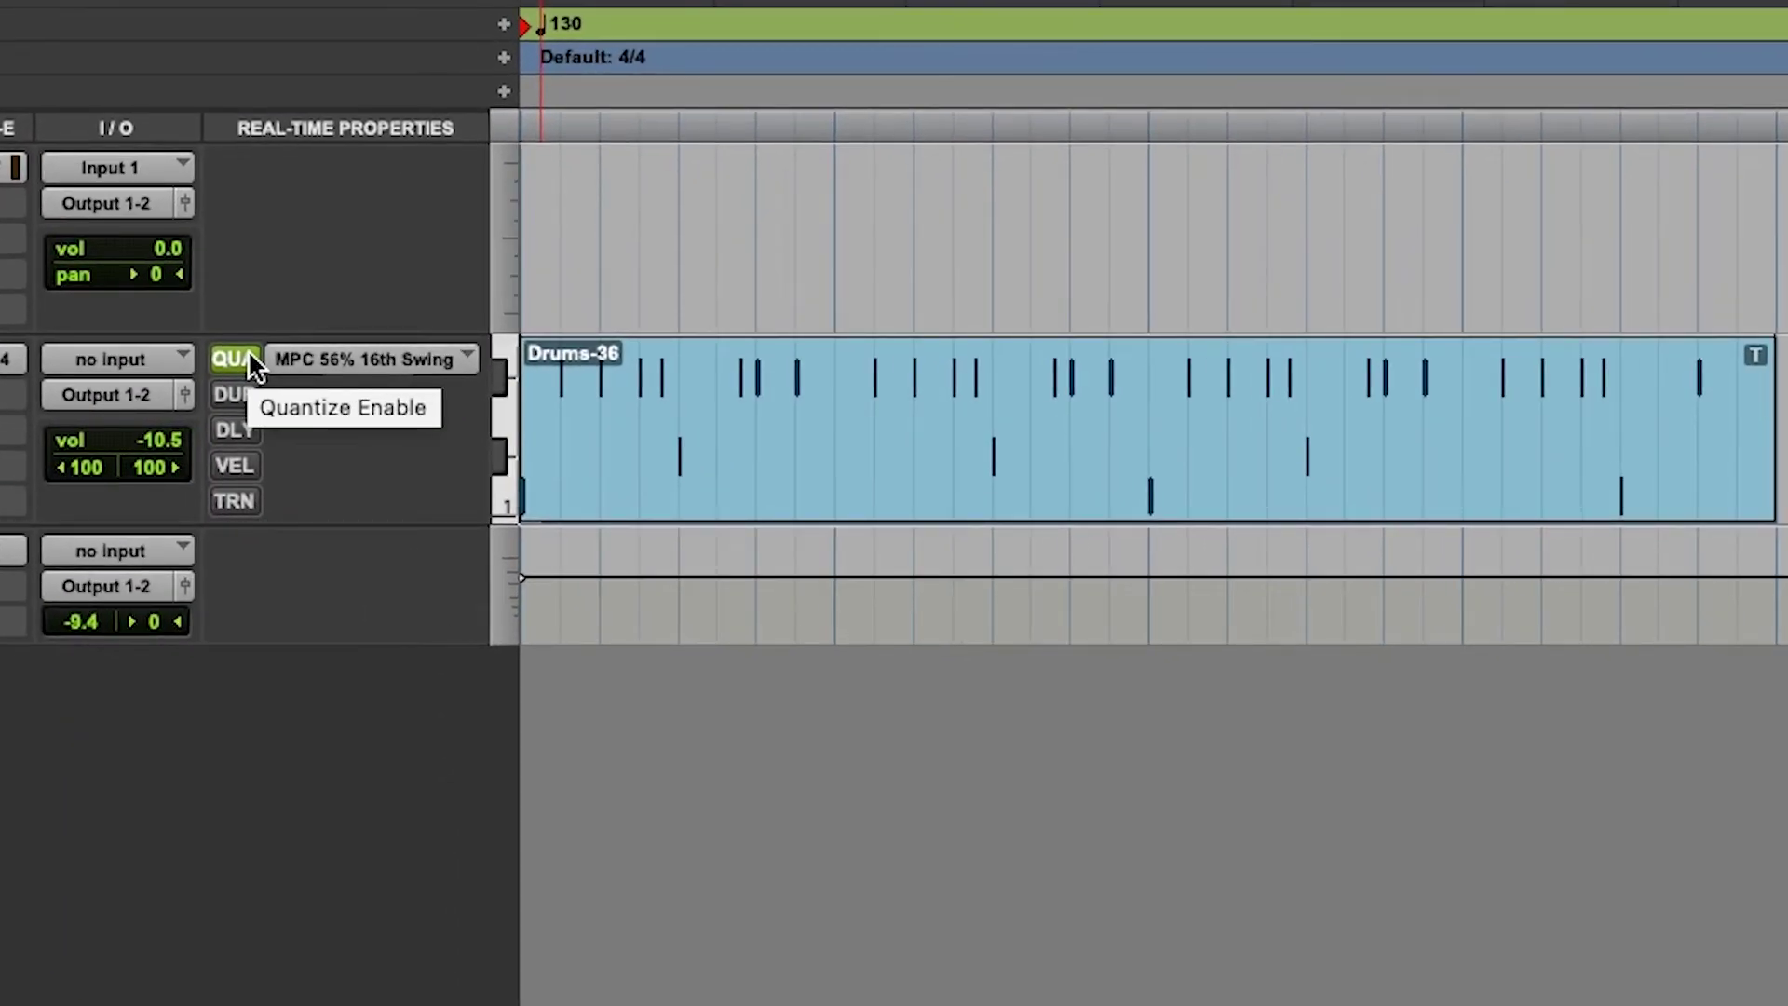
{"action": "left_click", "coordinate": [320, 398]}
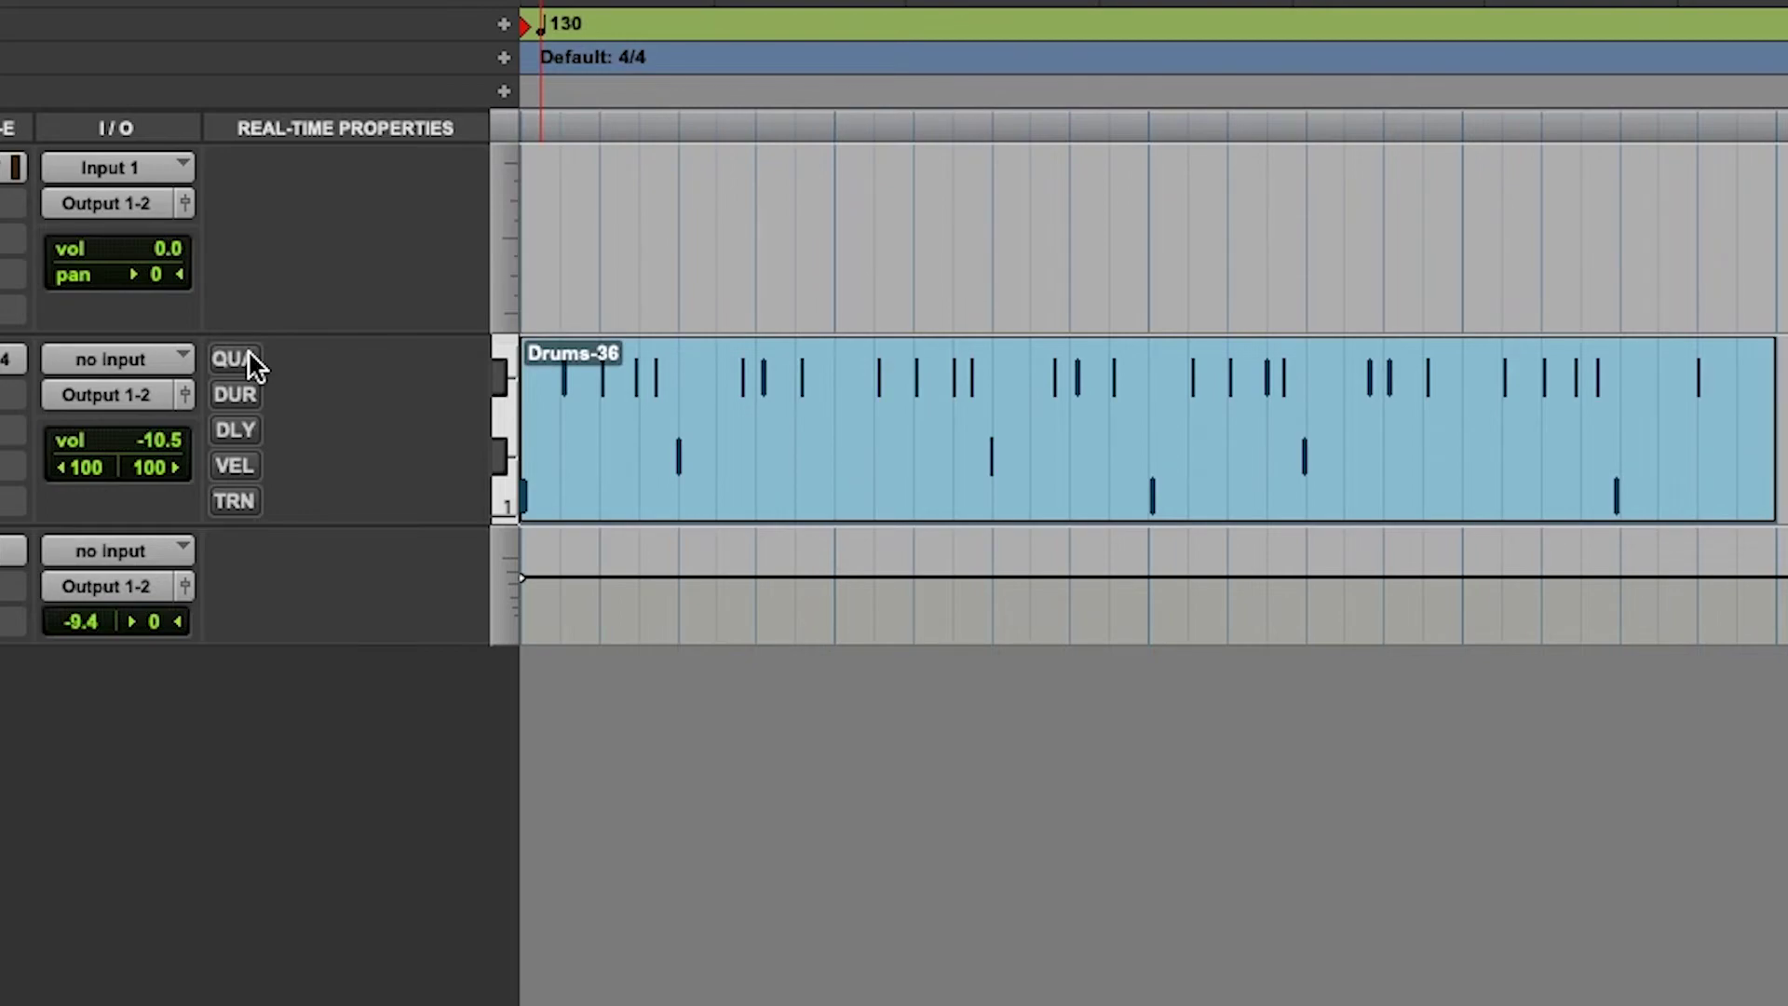
{"action": "key", "text": "space"}
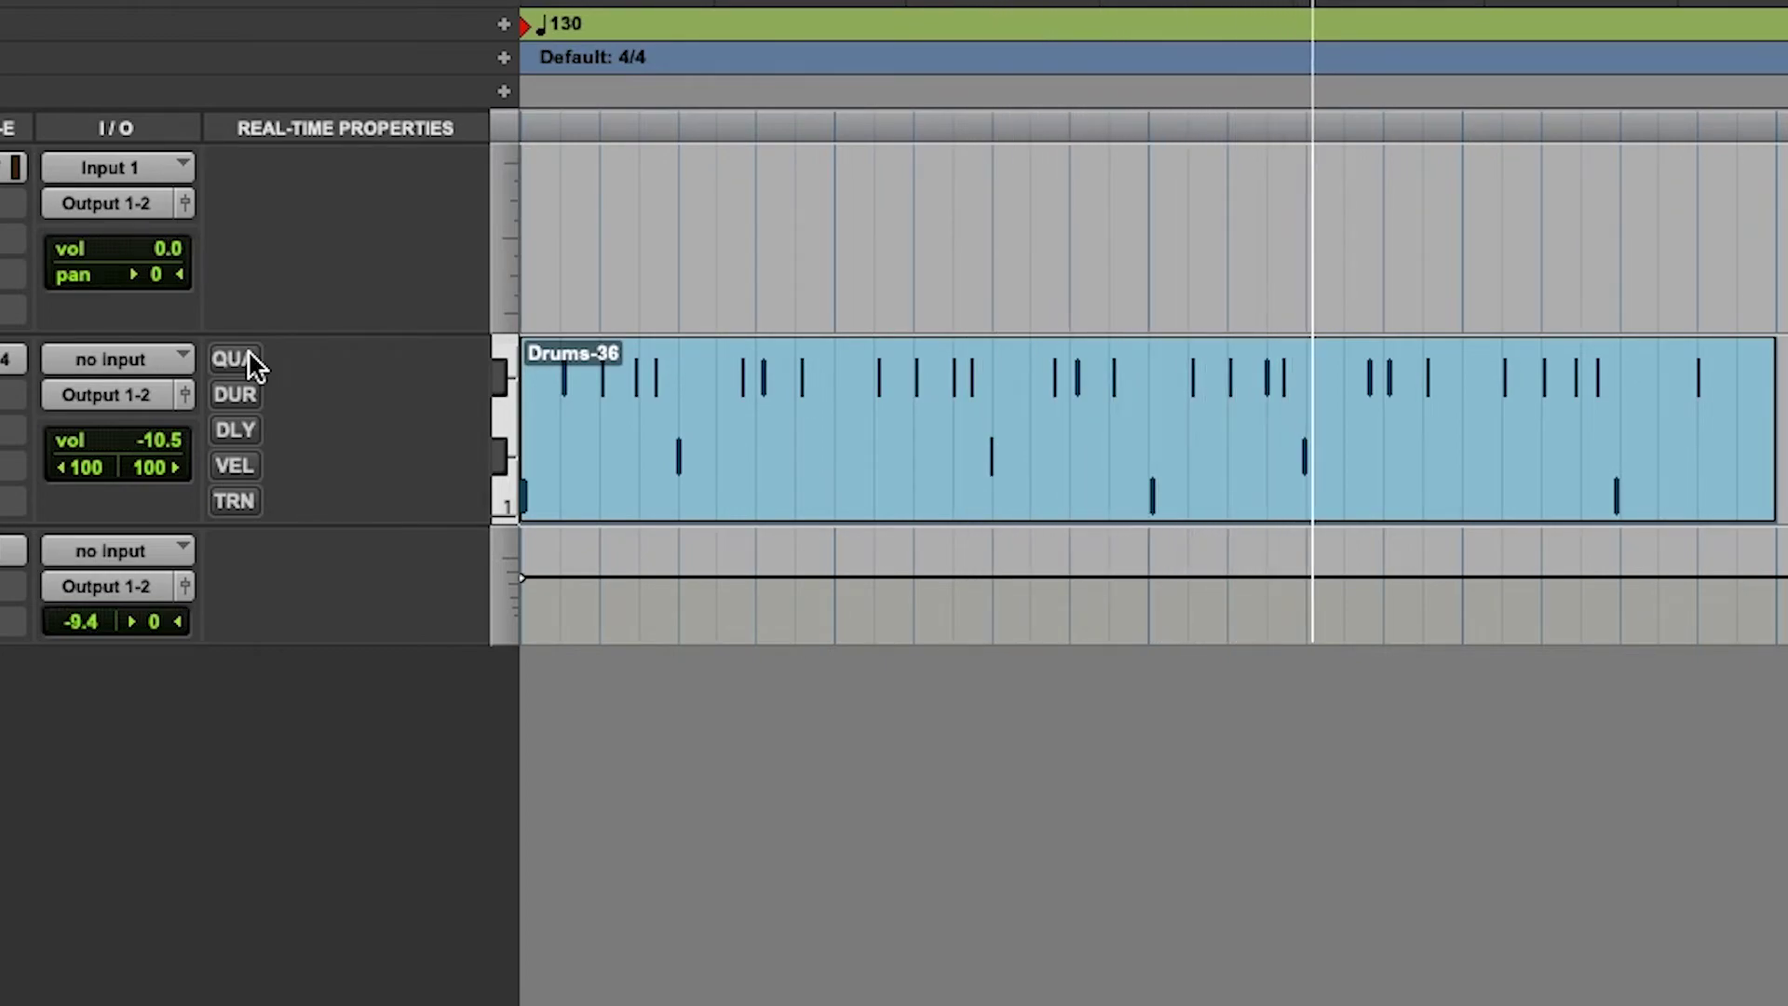
{"action": "key", "text": "space"}
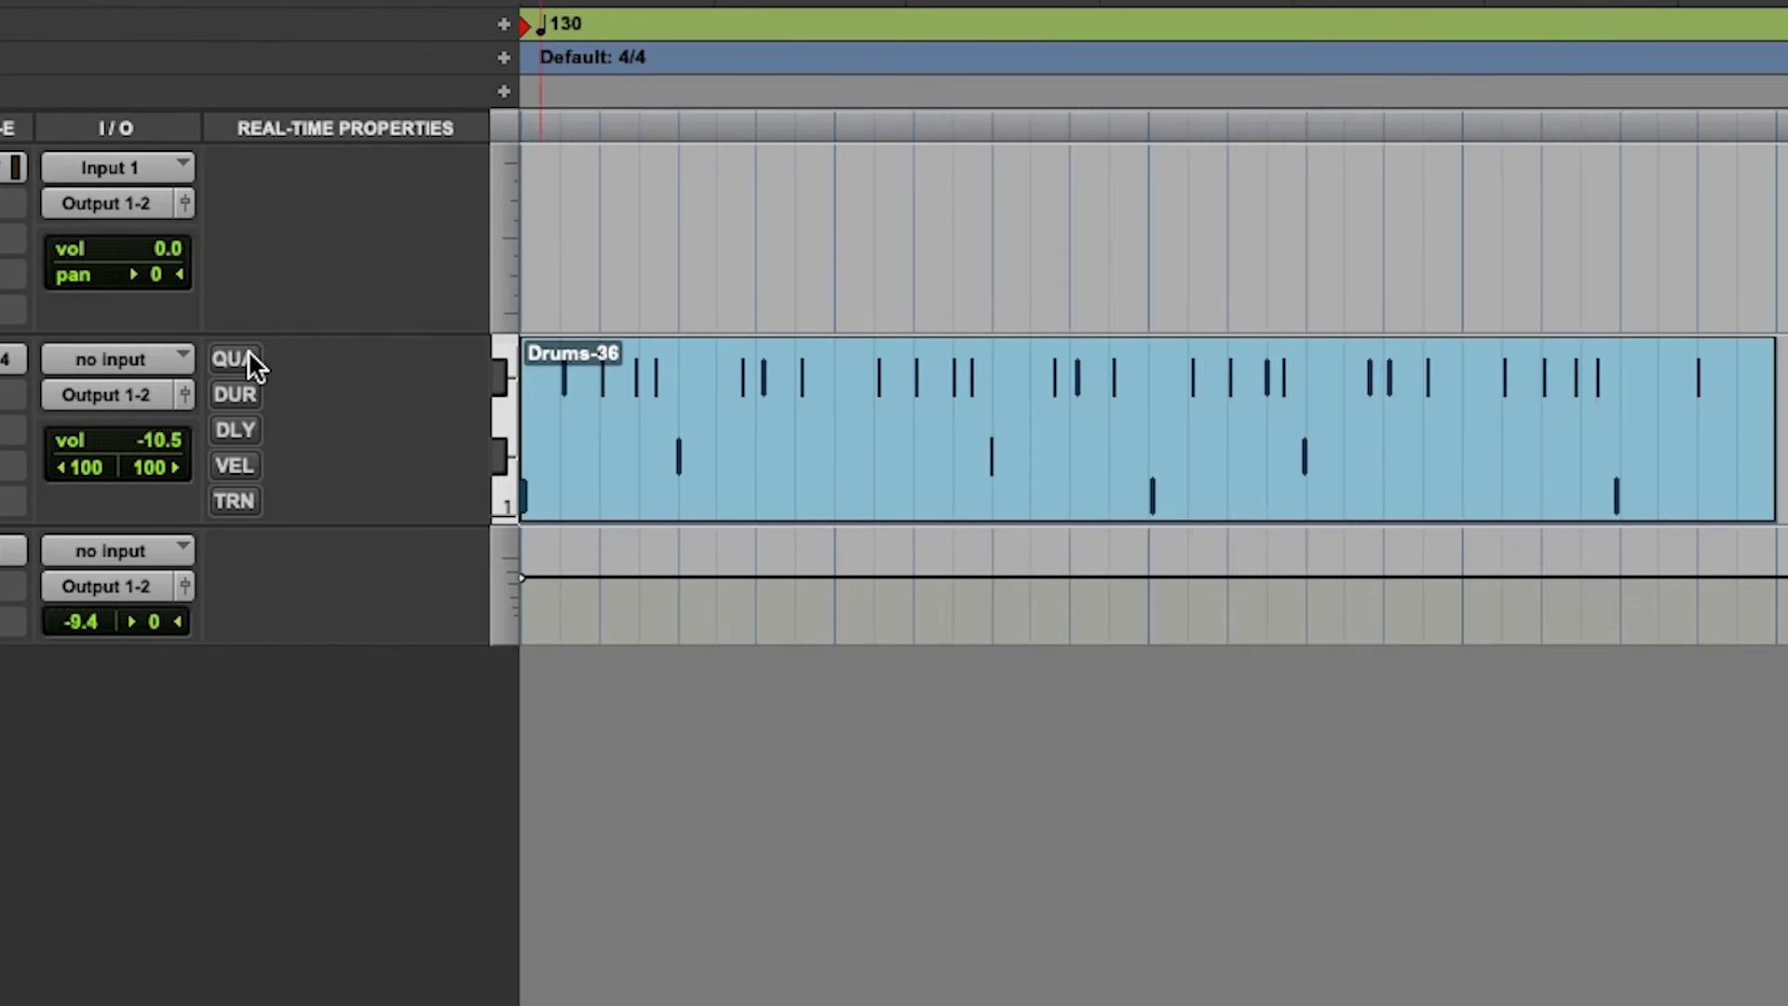
{"action": "left_click", "coordinate": [247, 352]}
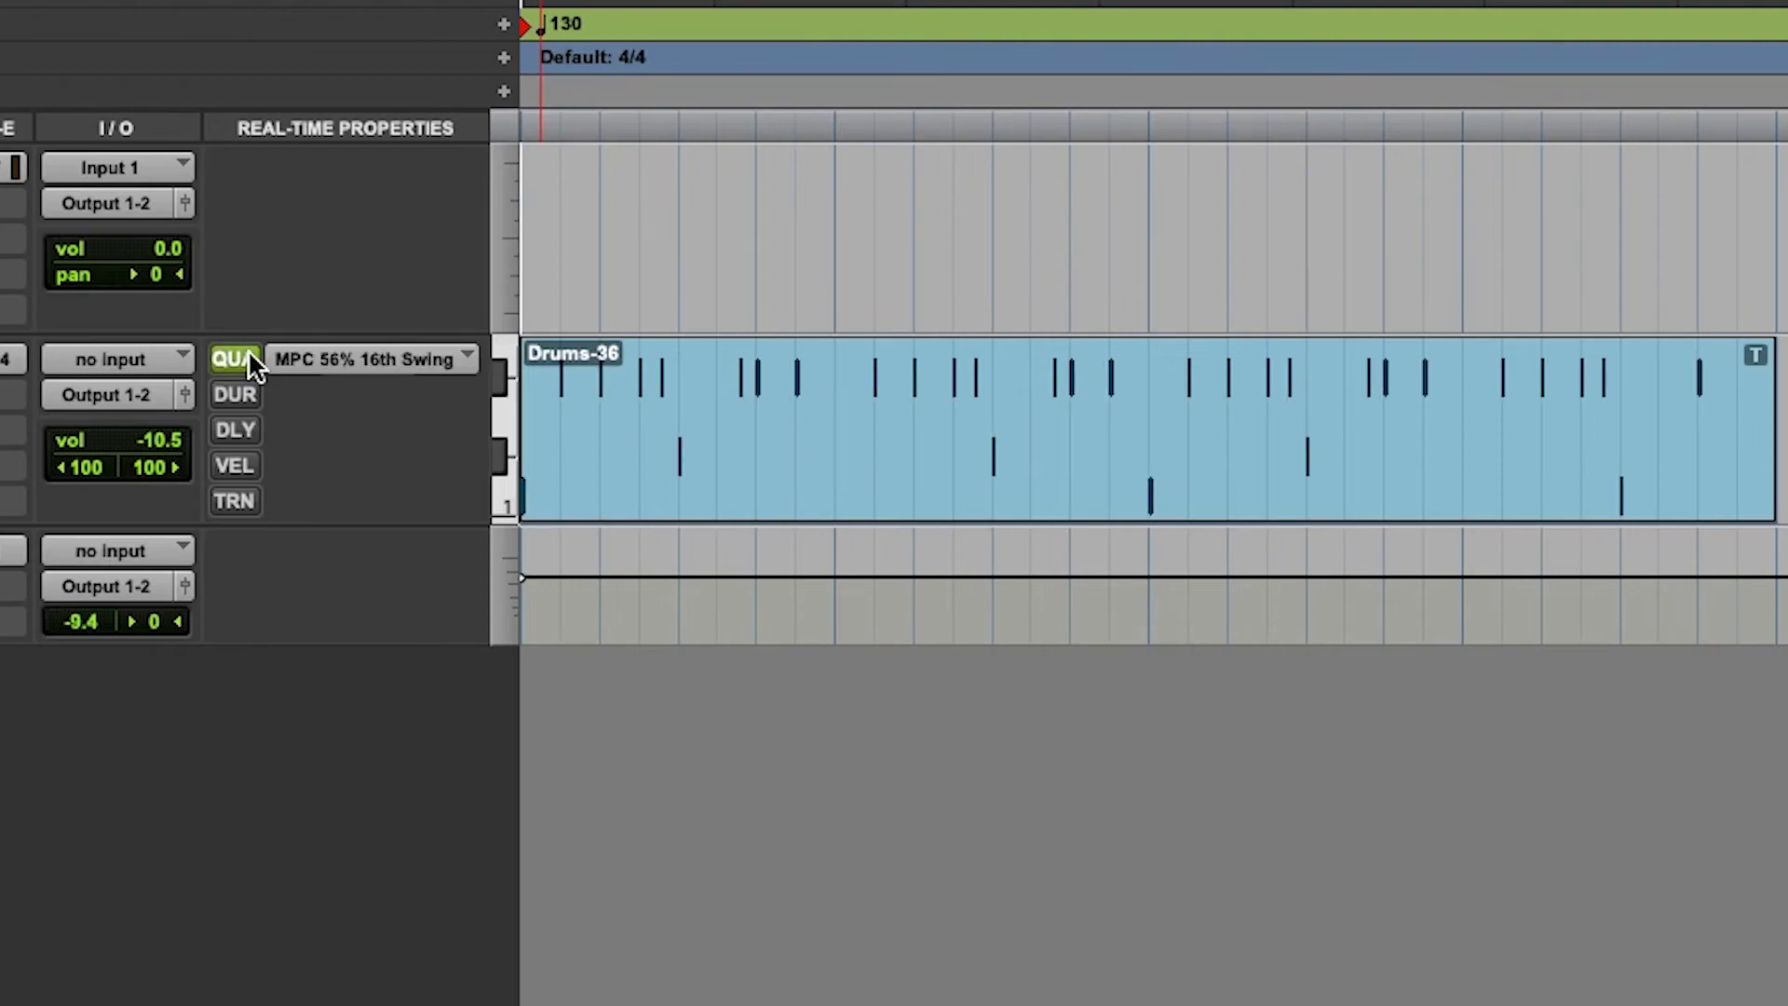
{"action": "key", "text": "space"}
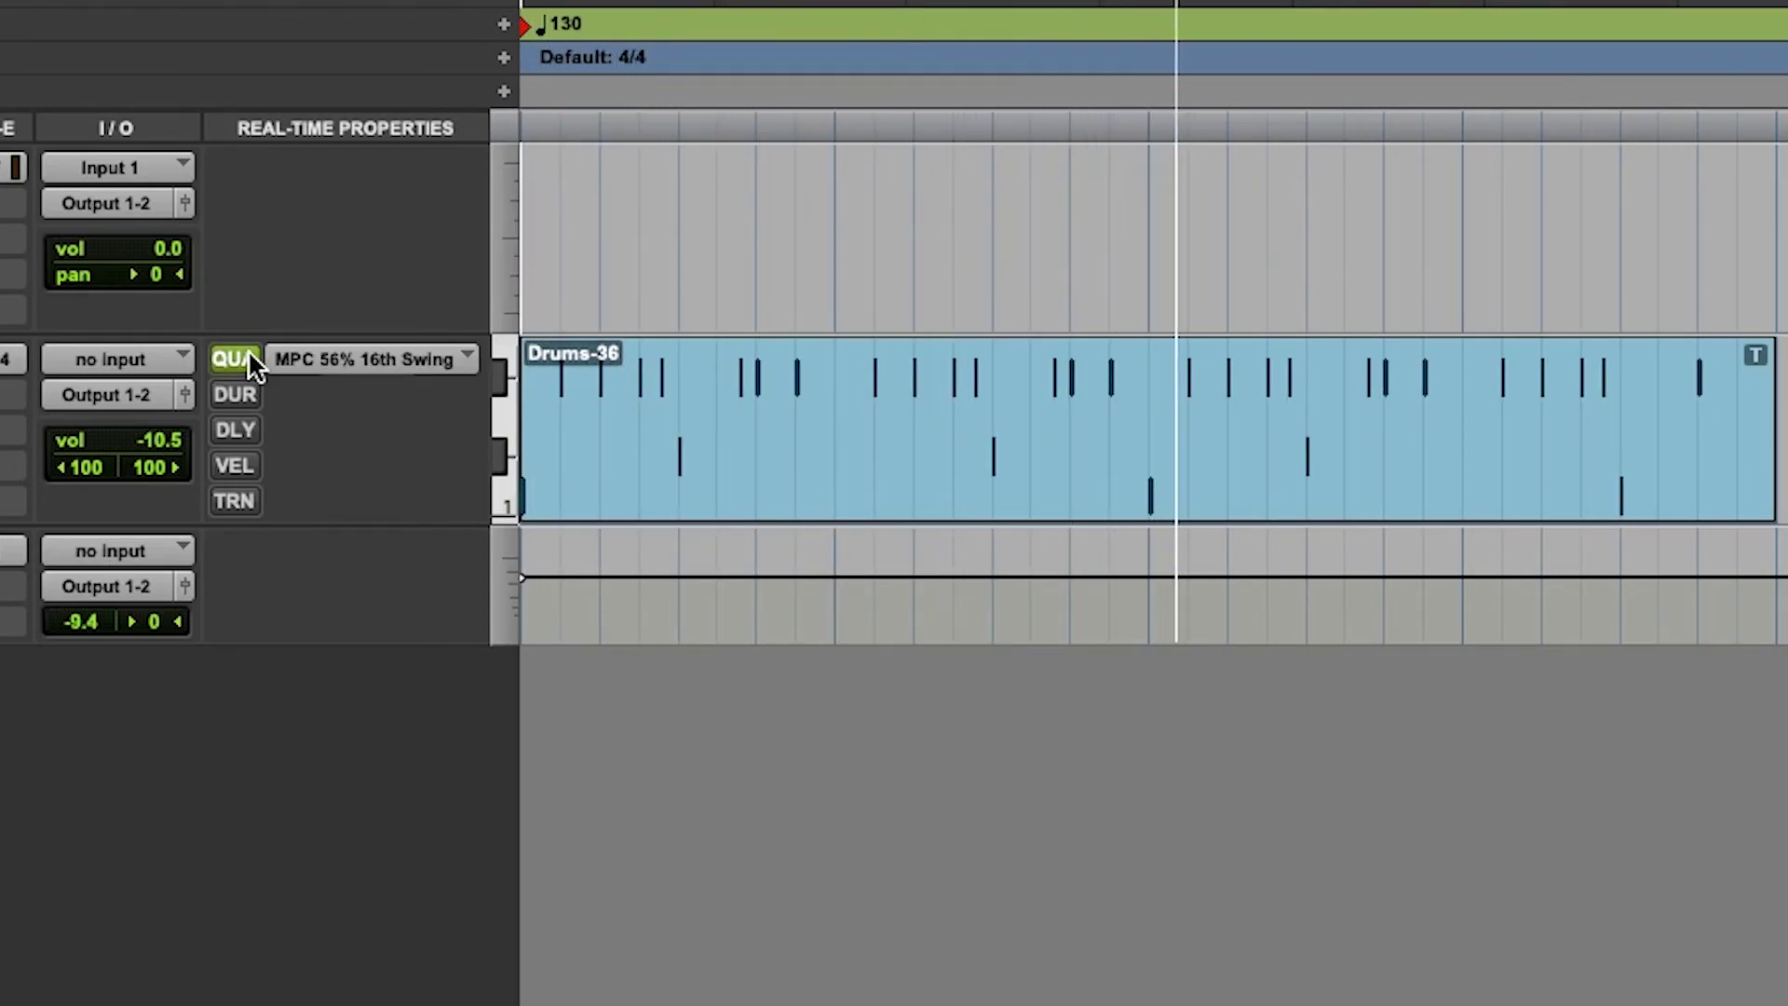
{"action": "key", "text": "space"}
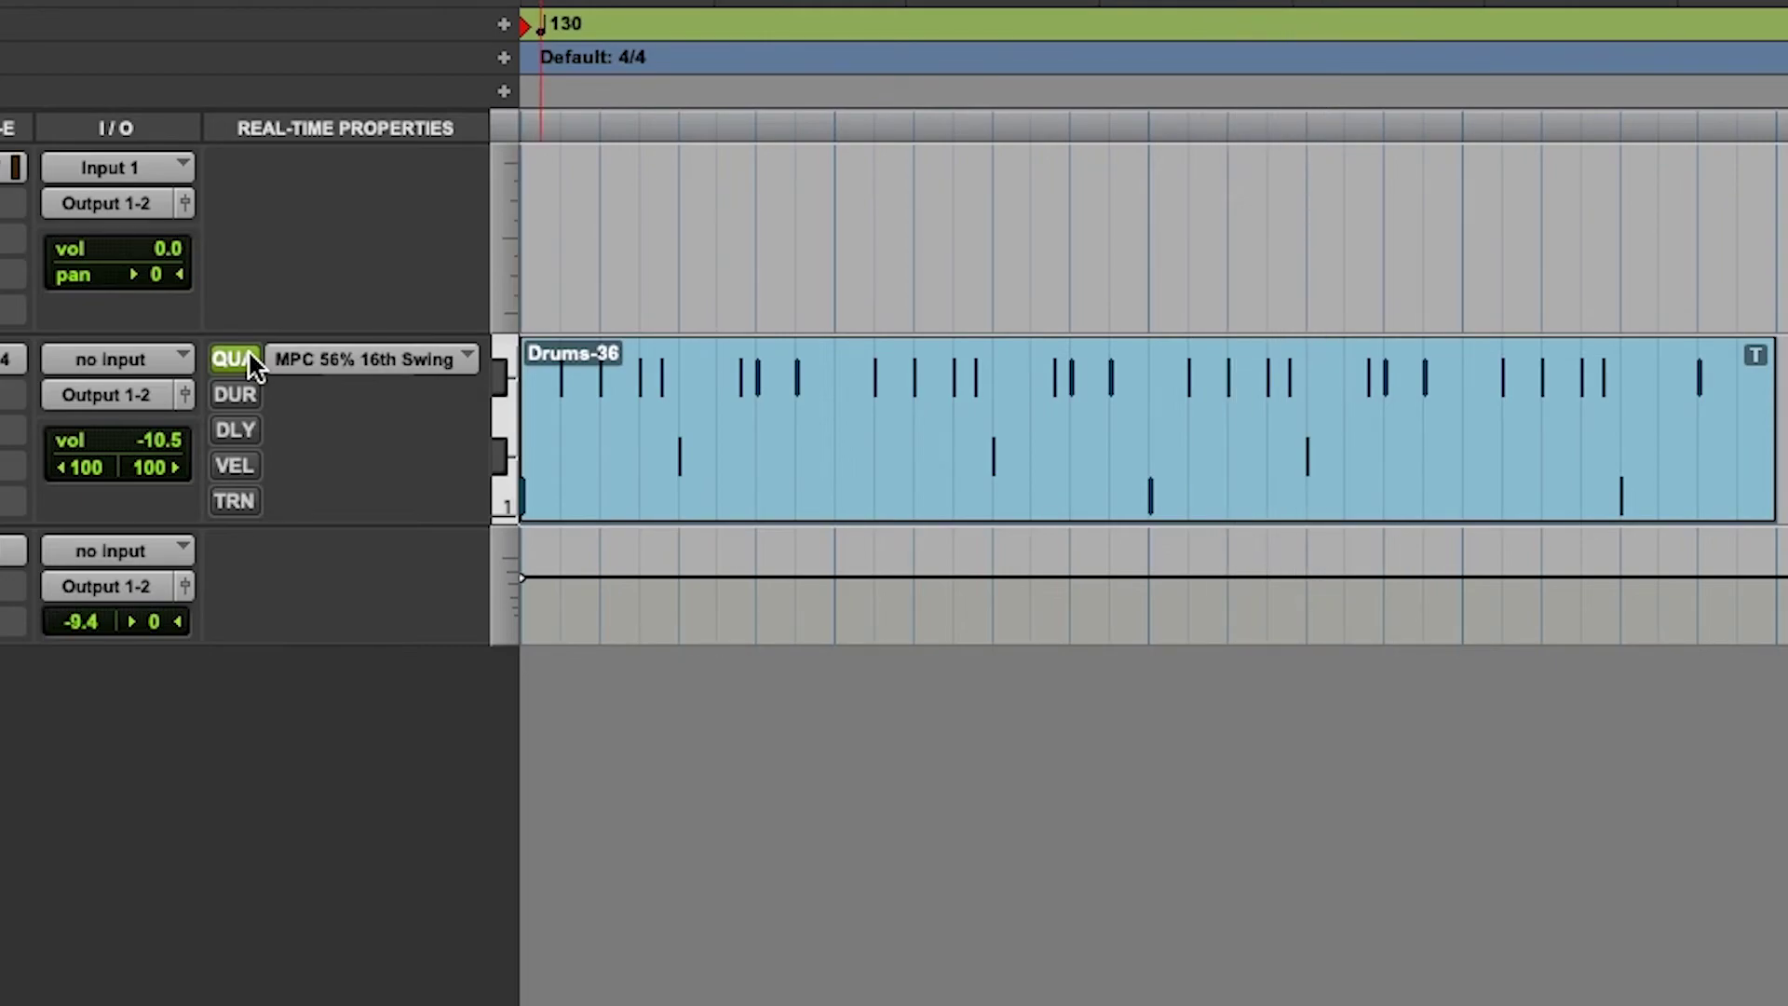